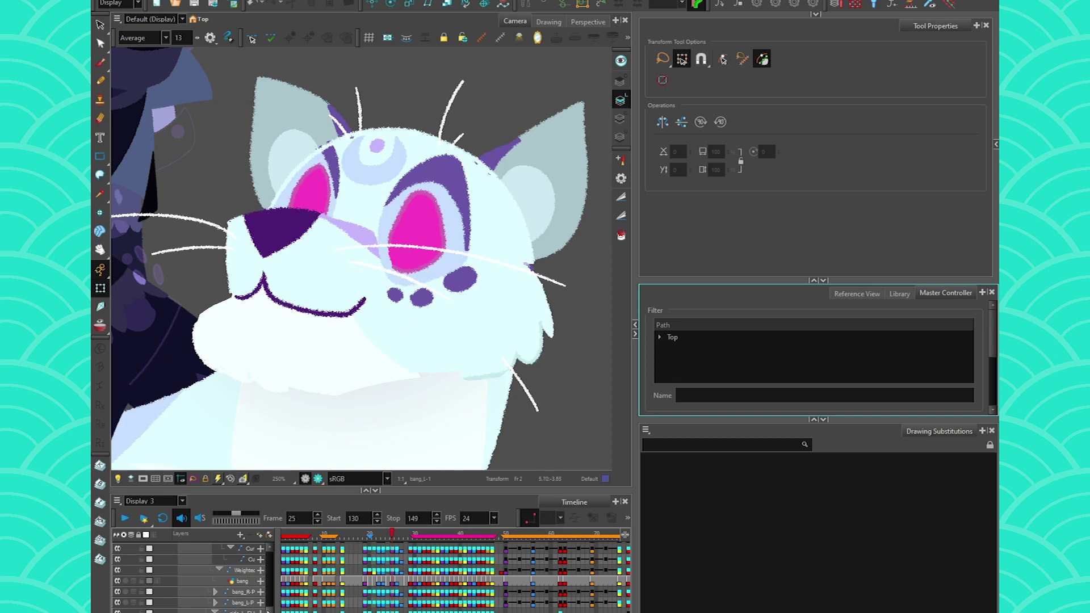
Scroll and drag in the left panel to adjust the workspace layout
scroll(267, 568, down, 5)
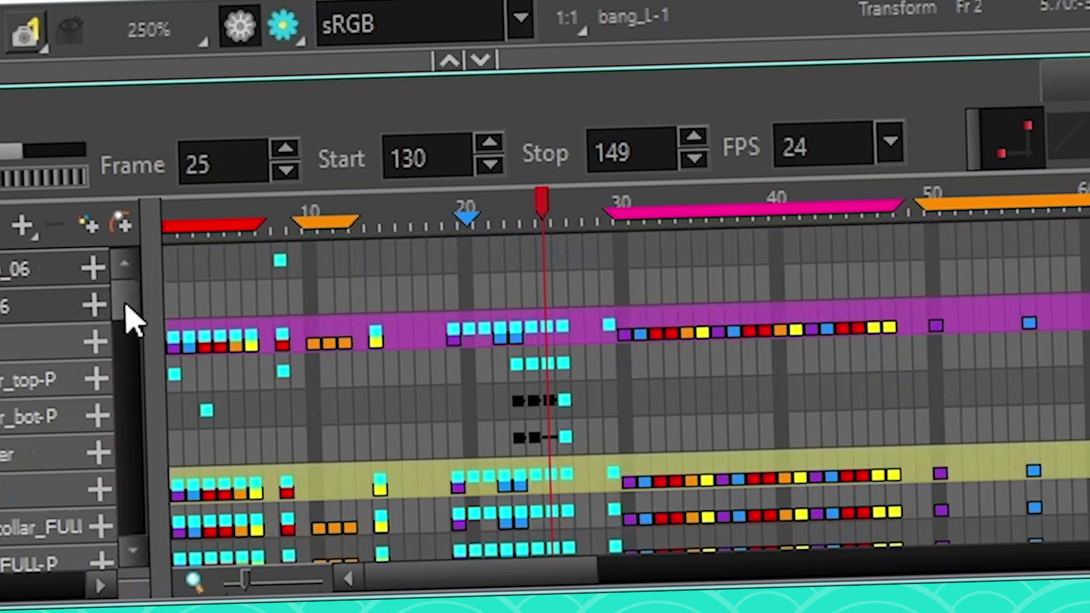
drag(126, 308, 127, 383)
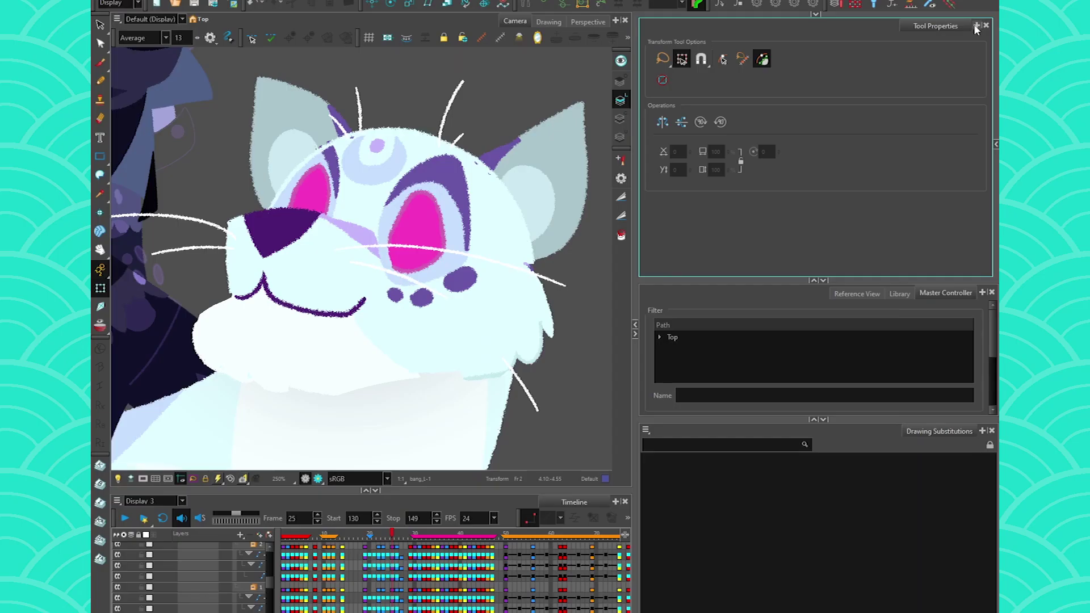
Add Top, Side and Xsheet views, then view the scene in Perspective and Camera
click(976, 26)
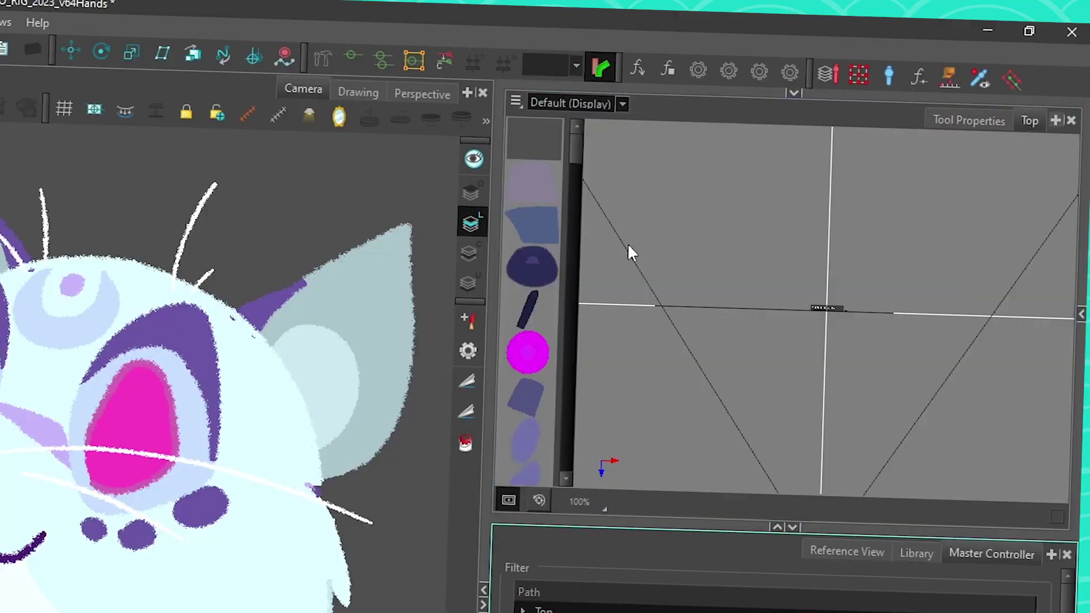
click(1055, 118)
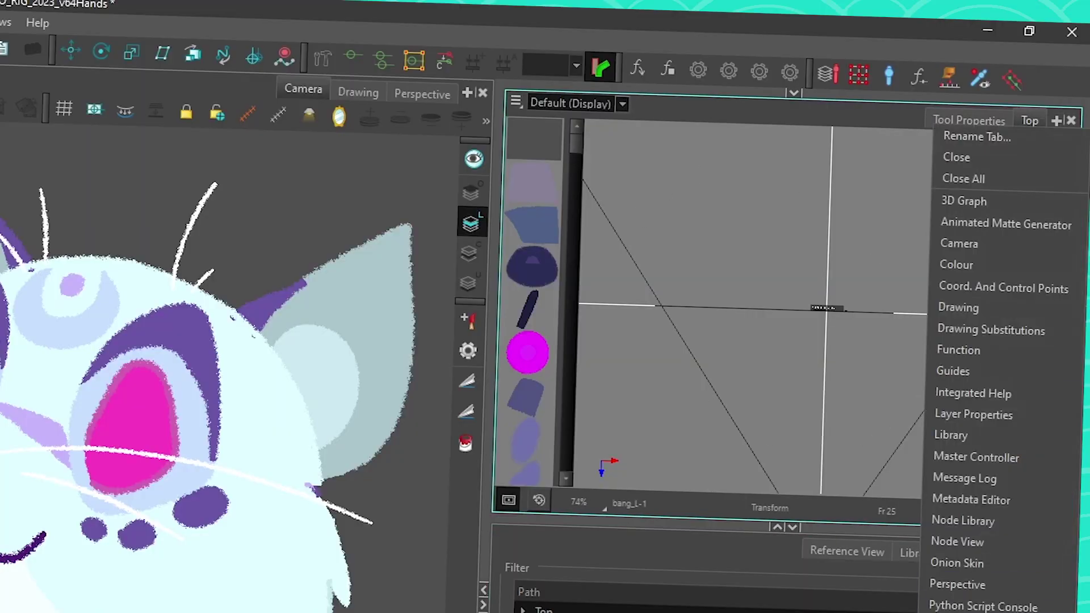
click(954, 610)
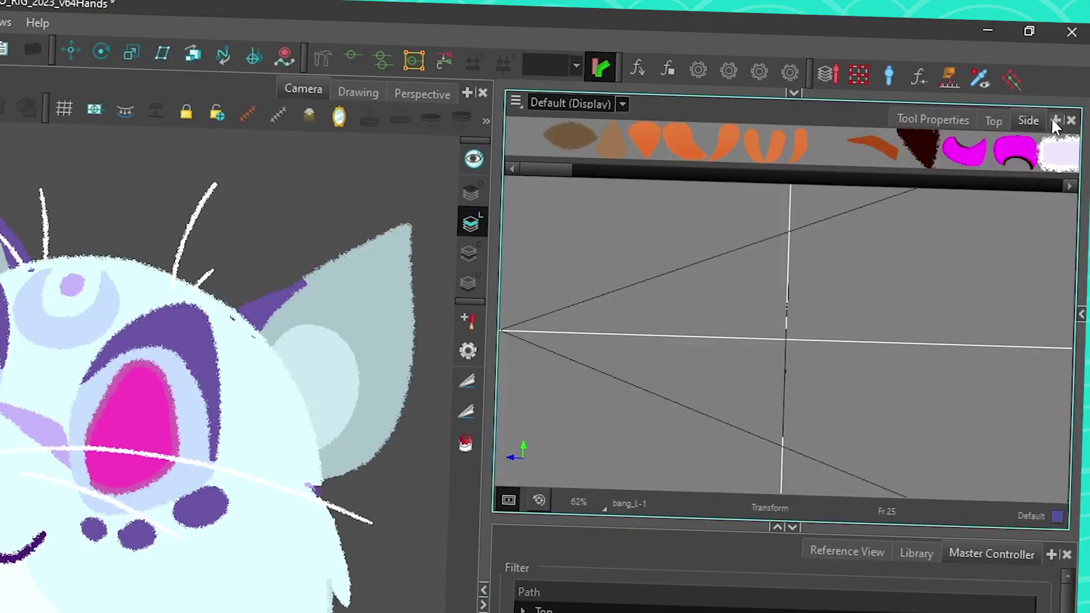
click(1055, 119)
click(954, 612)
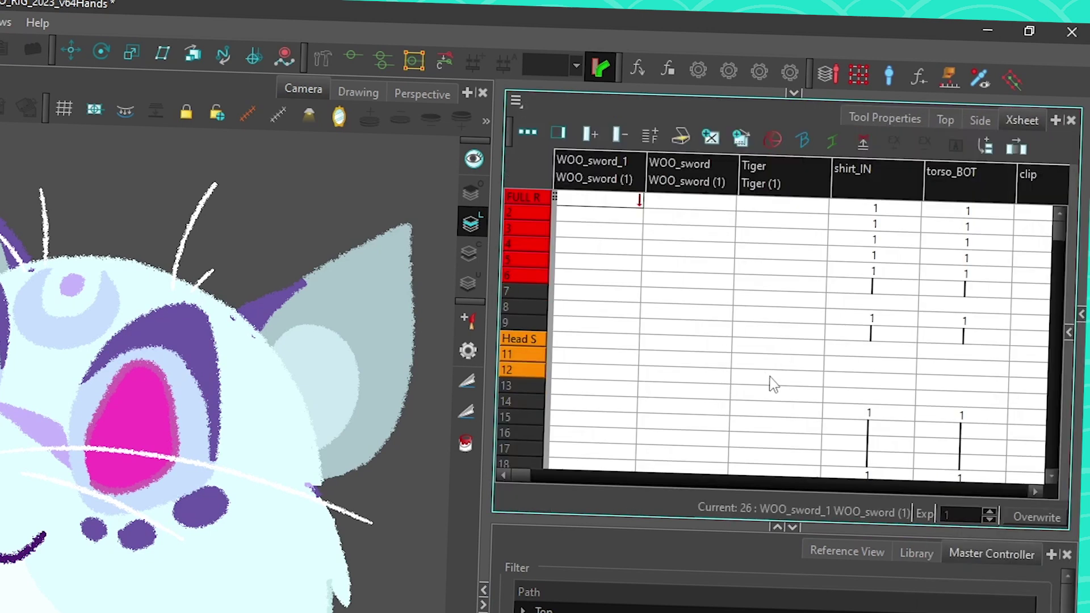
click(422, 94)
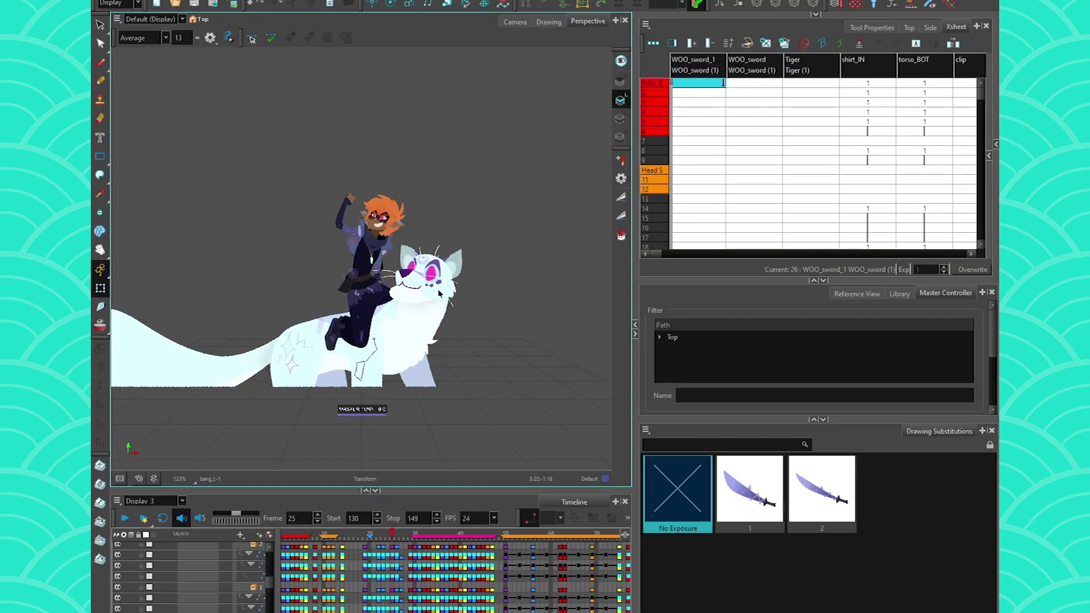
click(515, 23)
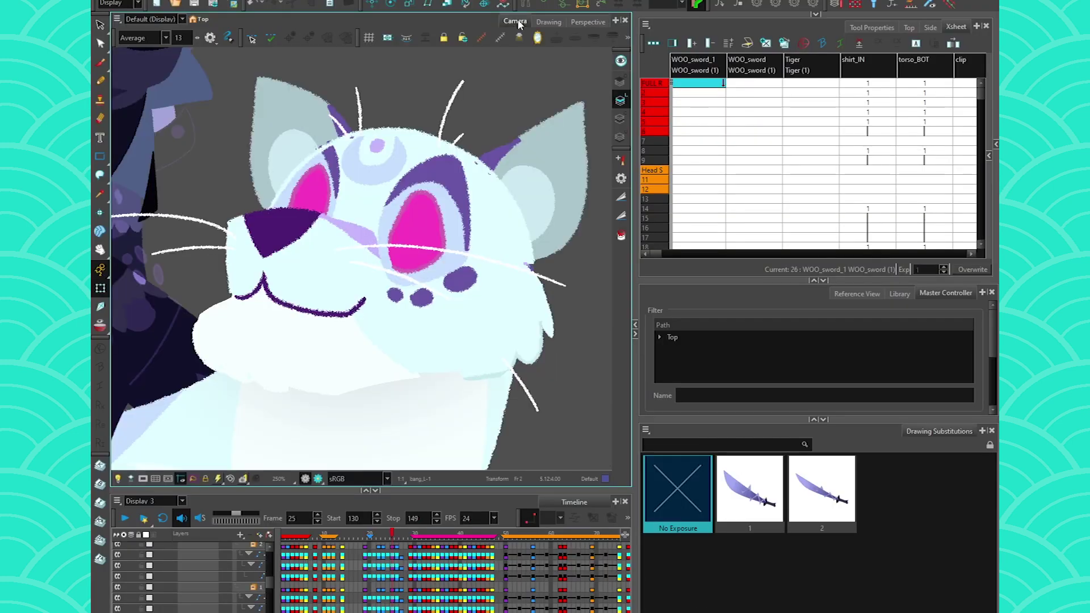
Add a second Camera view, float it in its own window with the default display, then close it
click(616, 20)
click(624, 41)
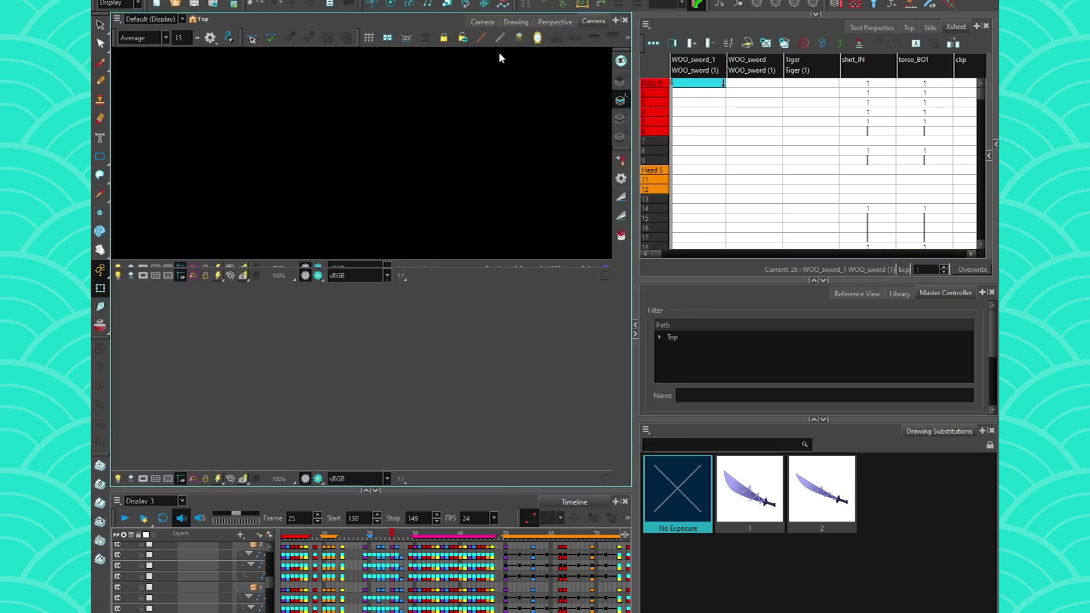
drag(593, 21, 557, 124)
click(559, 129)
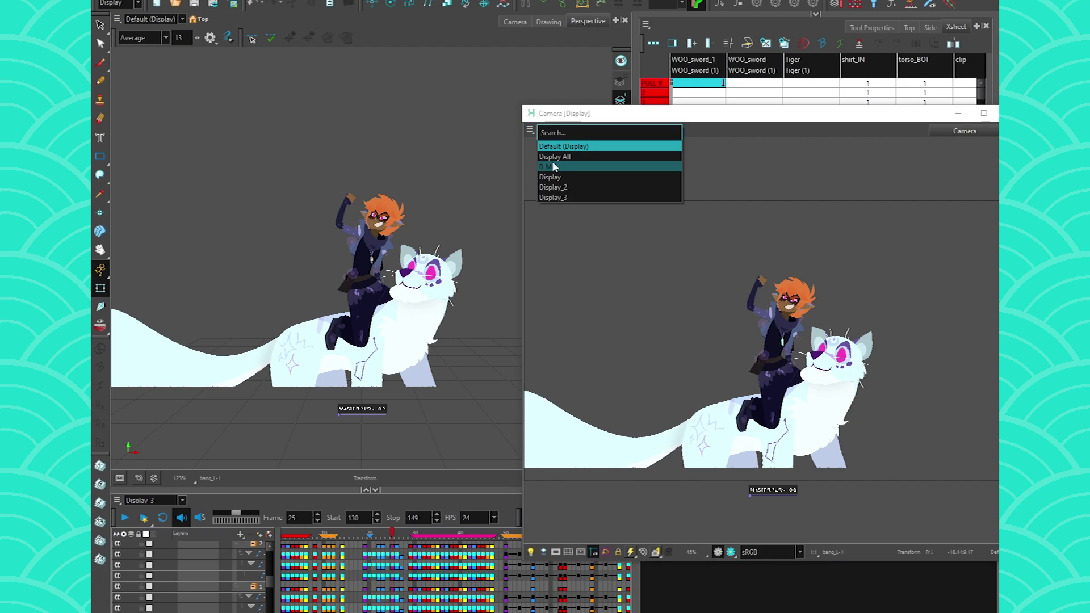
click(852, 133)
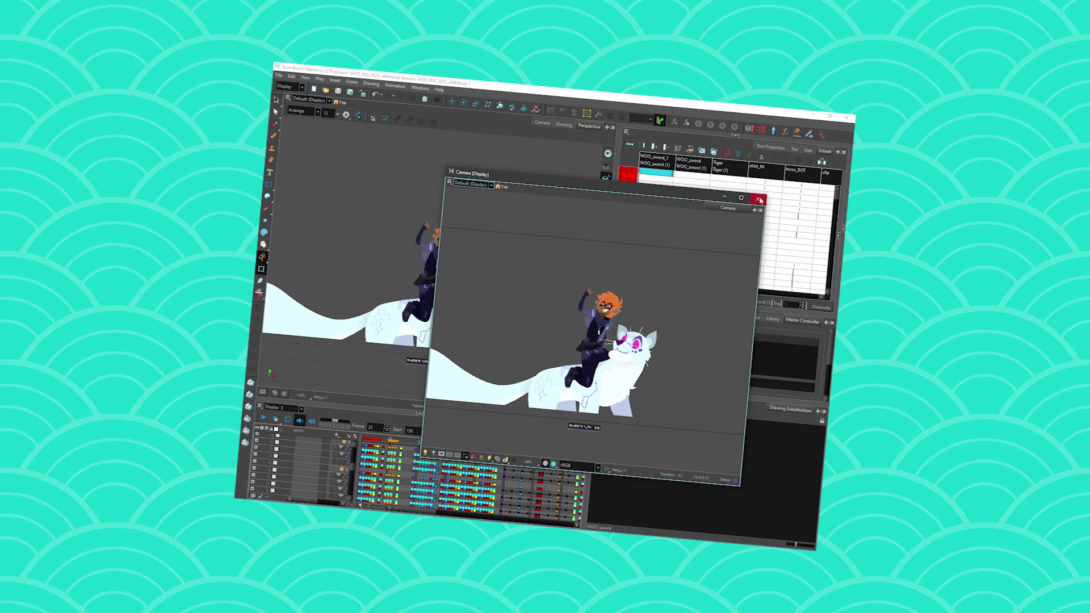
click(759, 199)
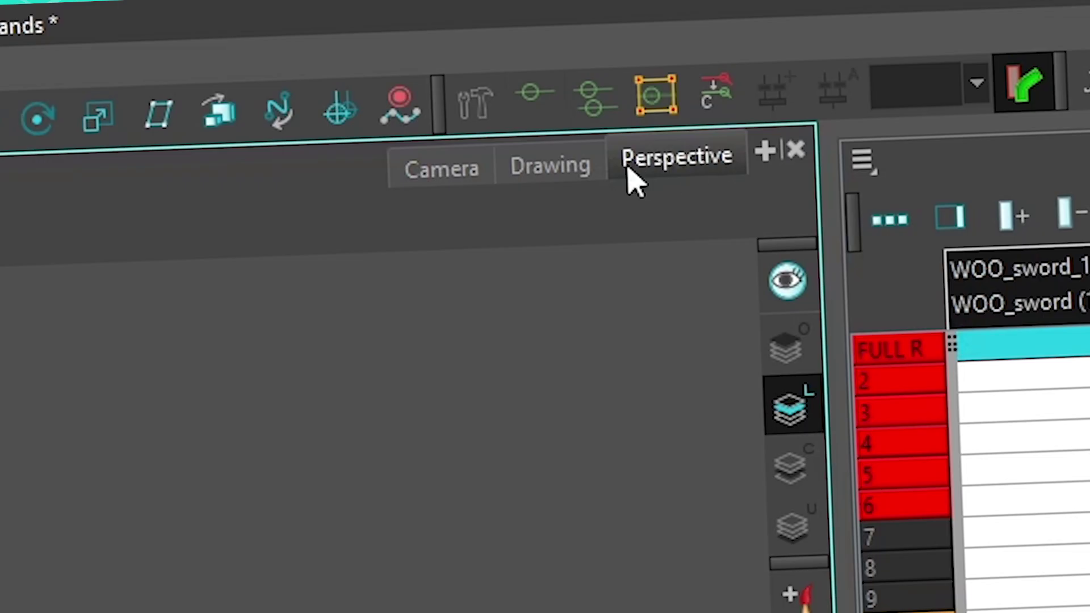
Switch the main viewer between Camera and Perspective, ending on the Camera view
click(453, 169)
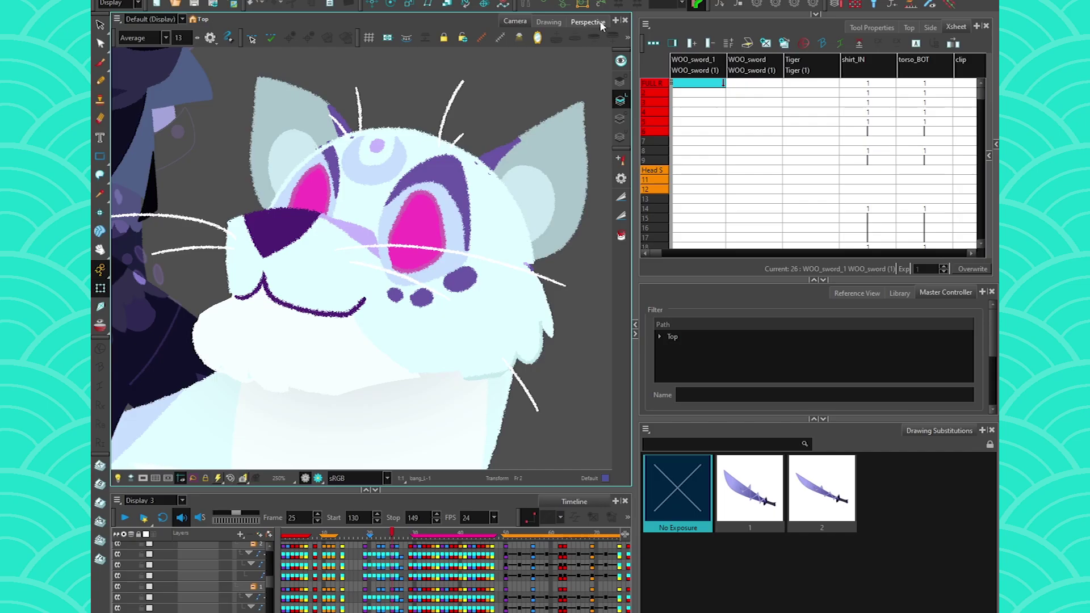
click(585, 24)
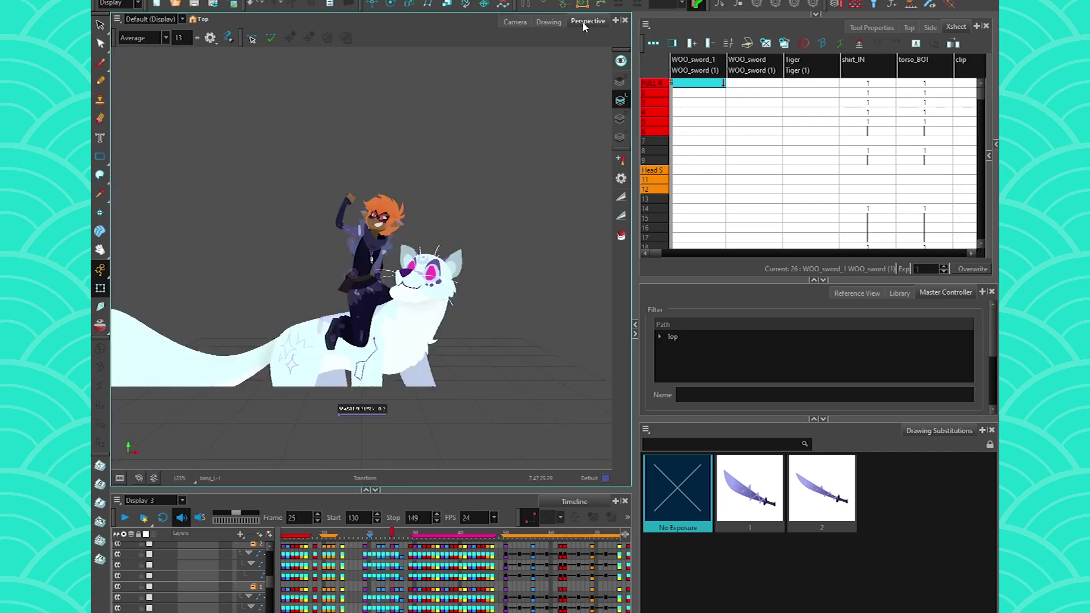
click(515, 21)
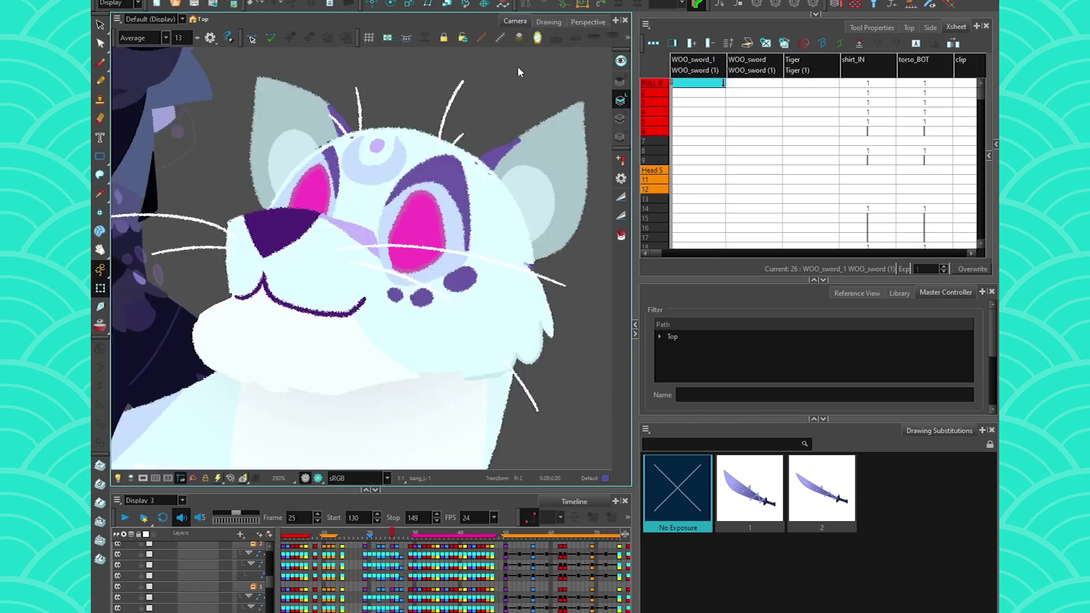
Close the Xsheet, Side and Top views
click(956, 27)
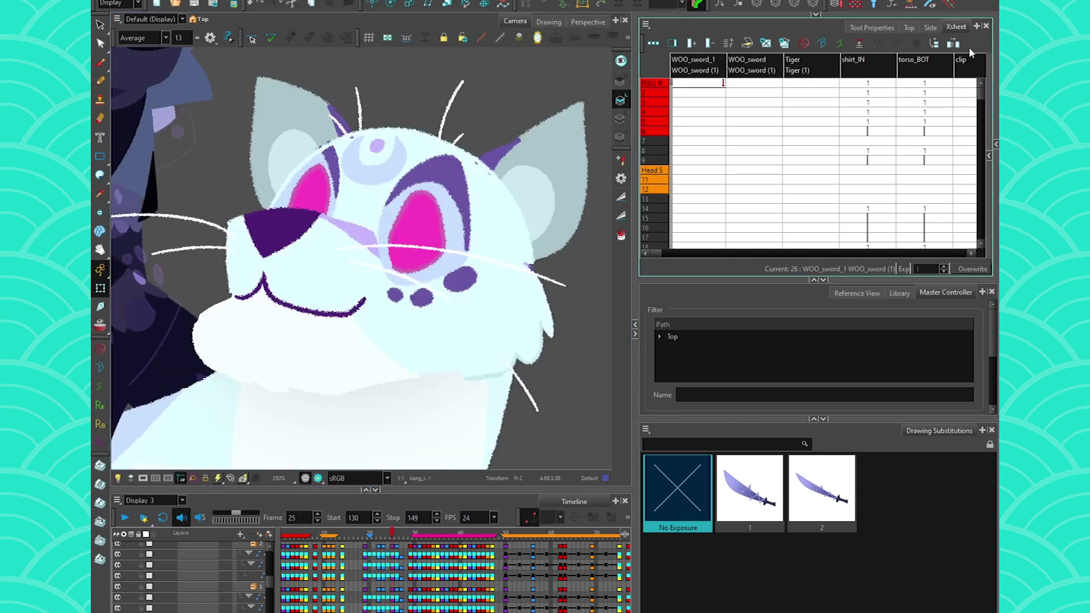
click(987, 27)
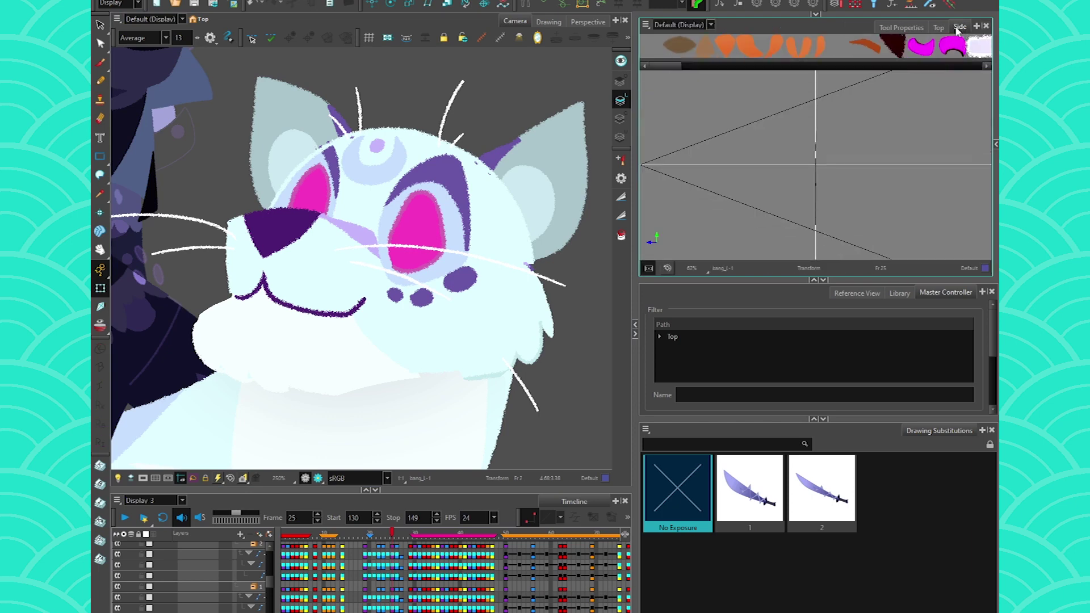
click(986, 26)
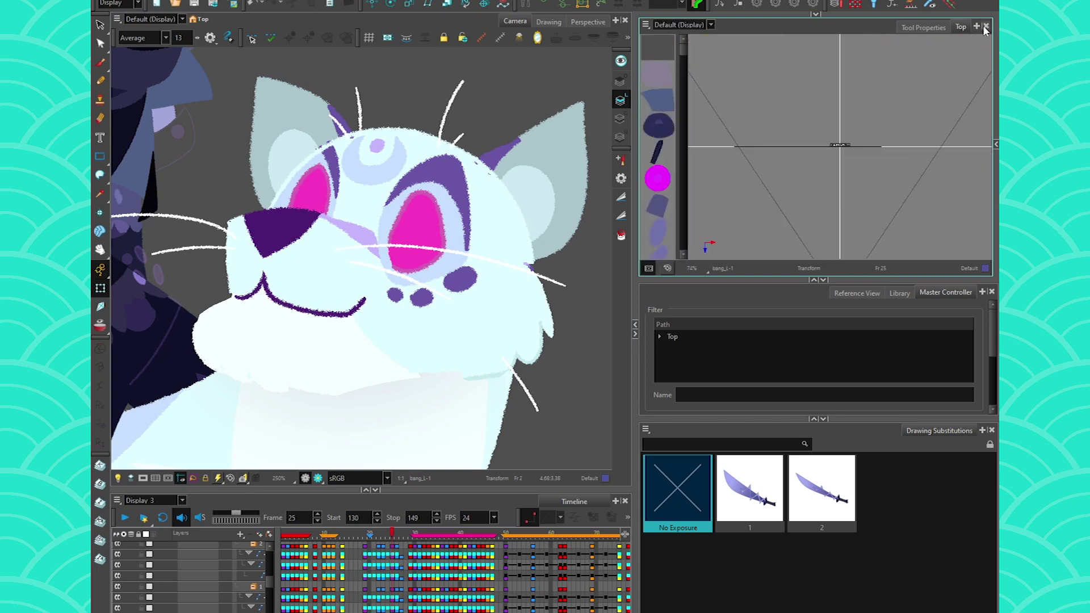
click(986, 26)
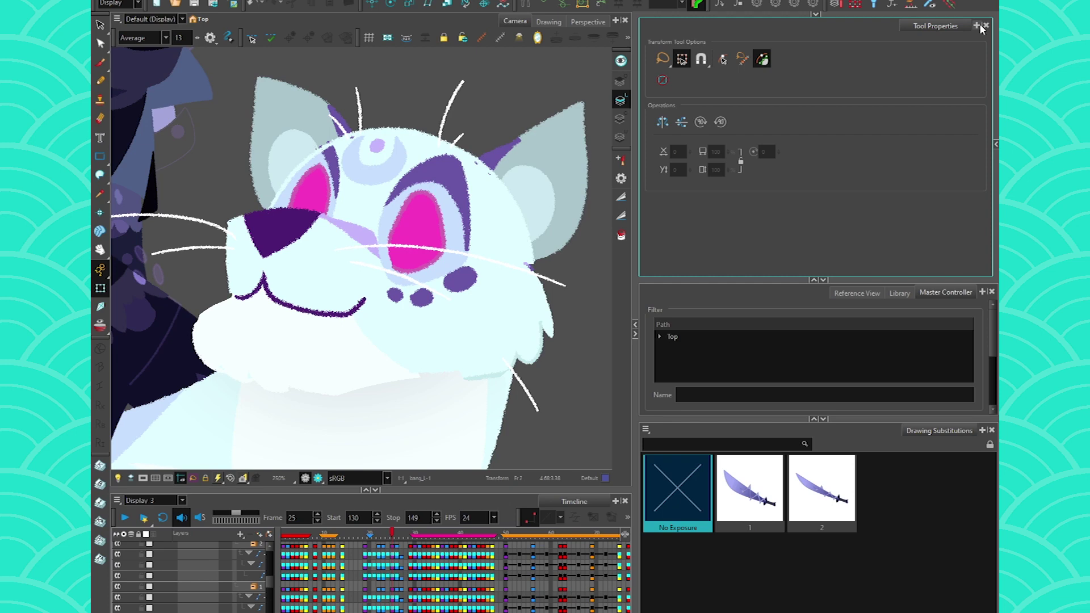
click(980, 292)
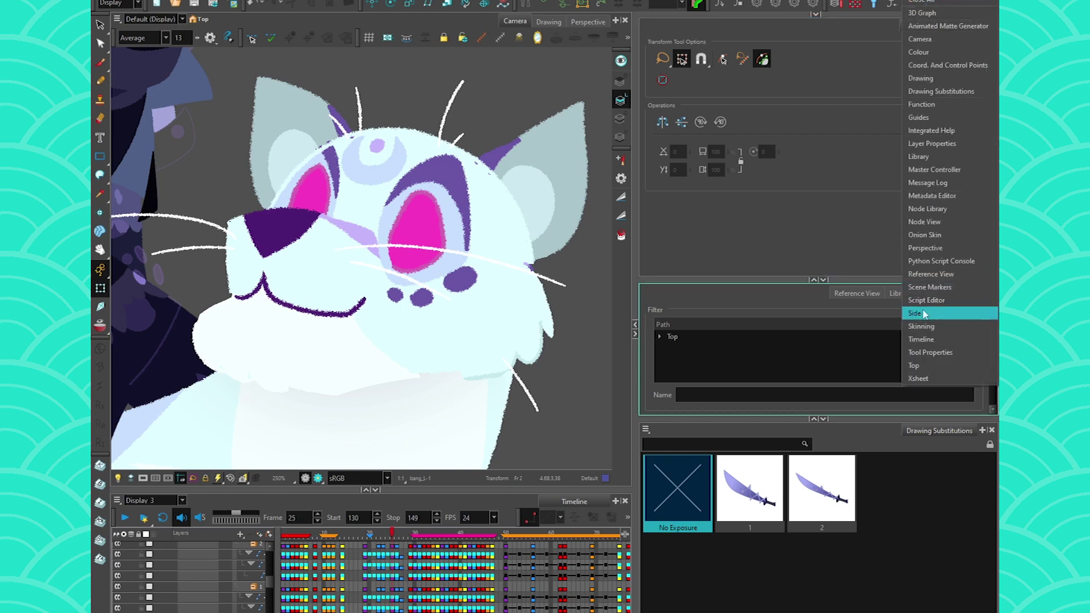
Add a Node View to the panel and switch it to the Library tab
click(919, 222)
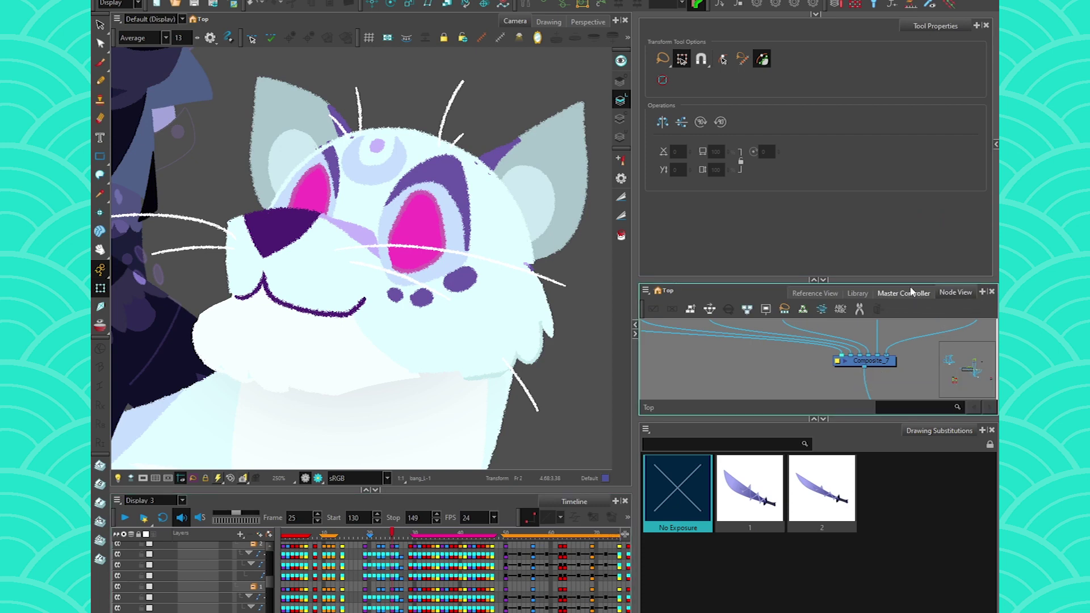
click(855, 293)
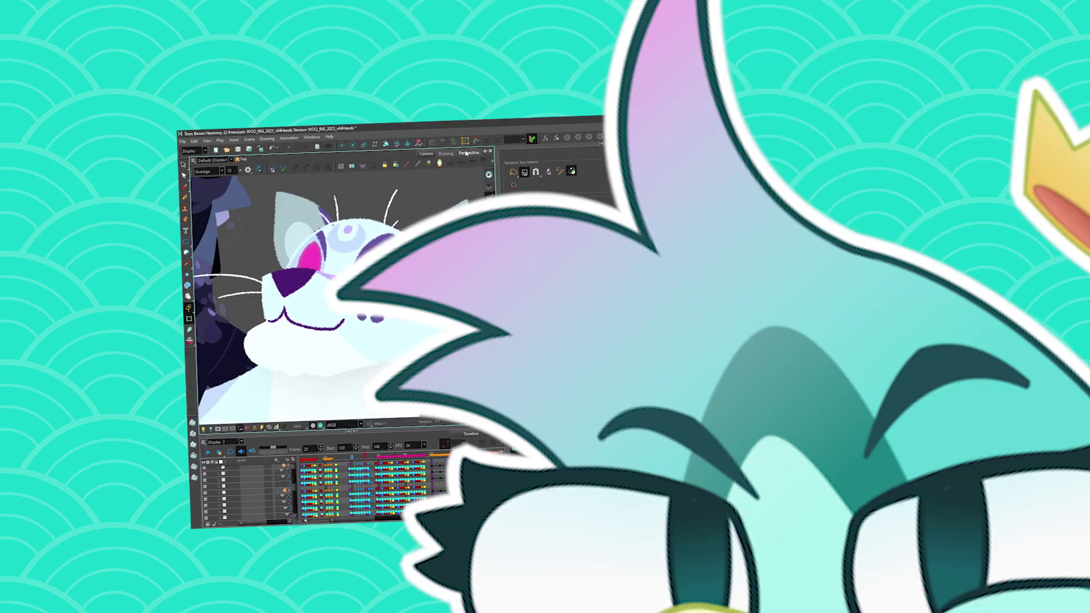
click(462, 256)
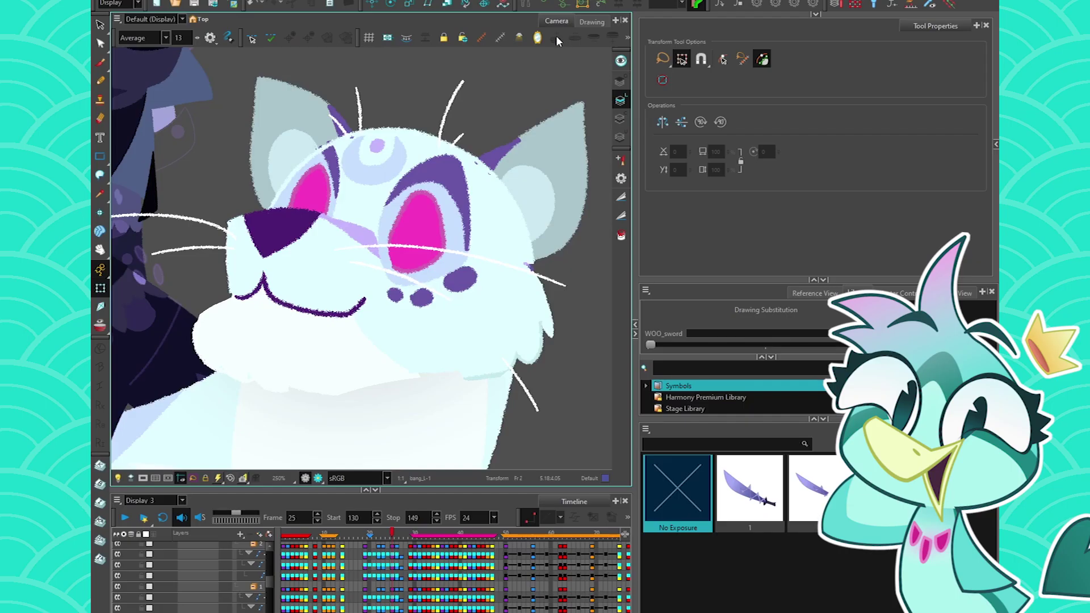
click(670, 182)
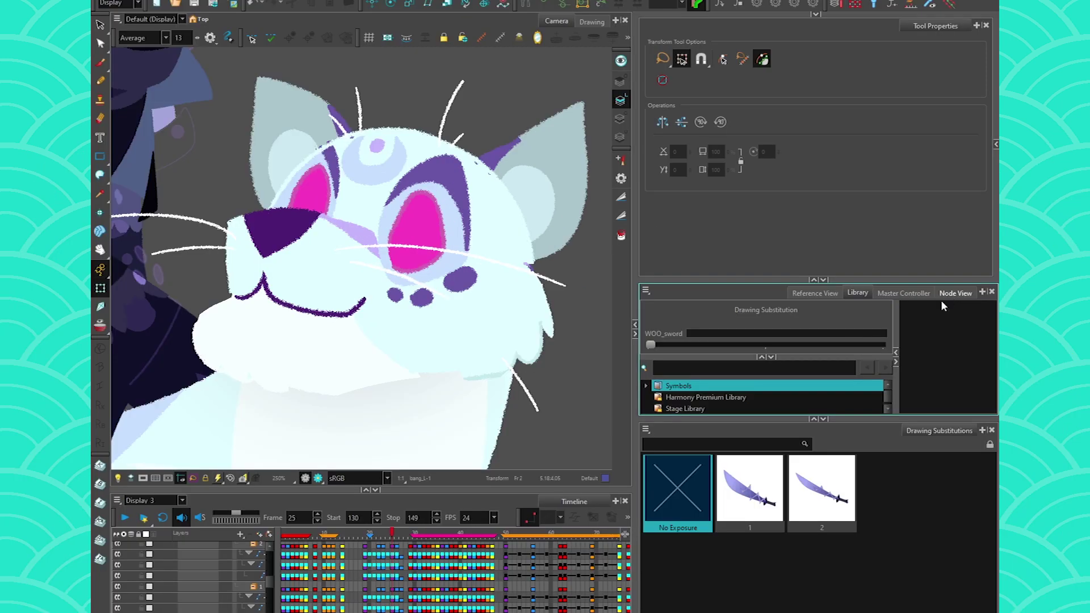
Enlarge the Node View, centre the character, and pan to the eye's iris and HL nodes
click(941, 292)
drag(833, 279, 834, 122)
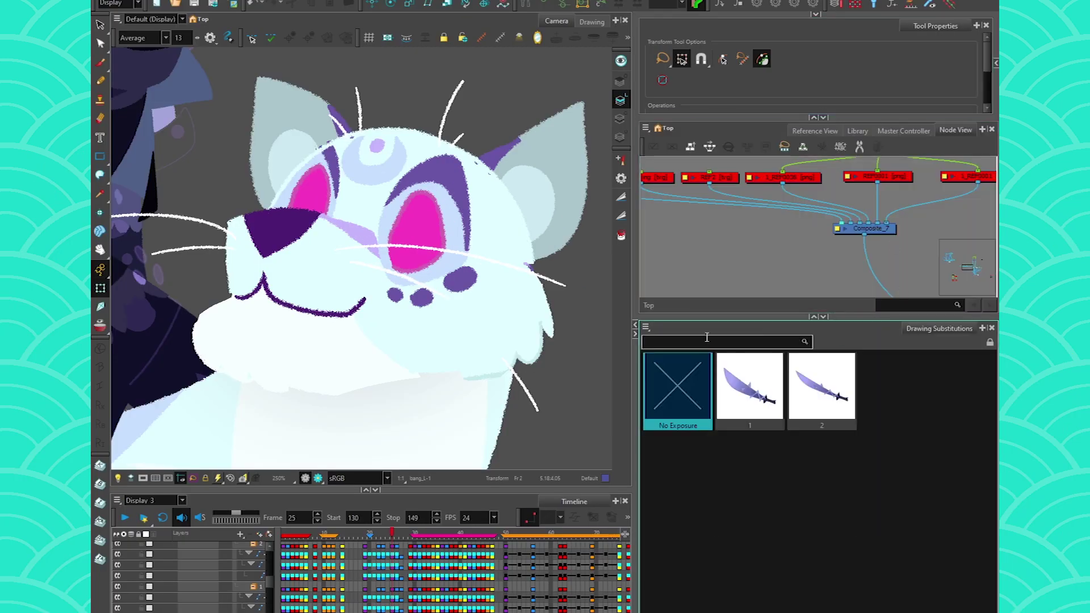
drag(210, 195, 499, 454)
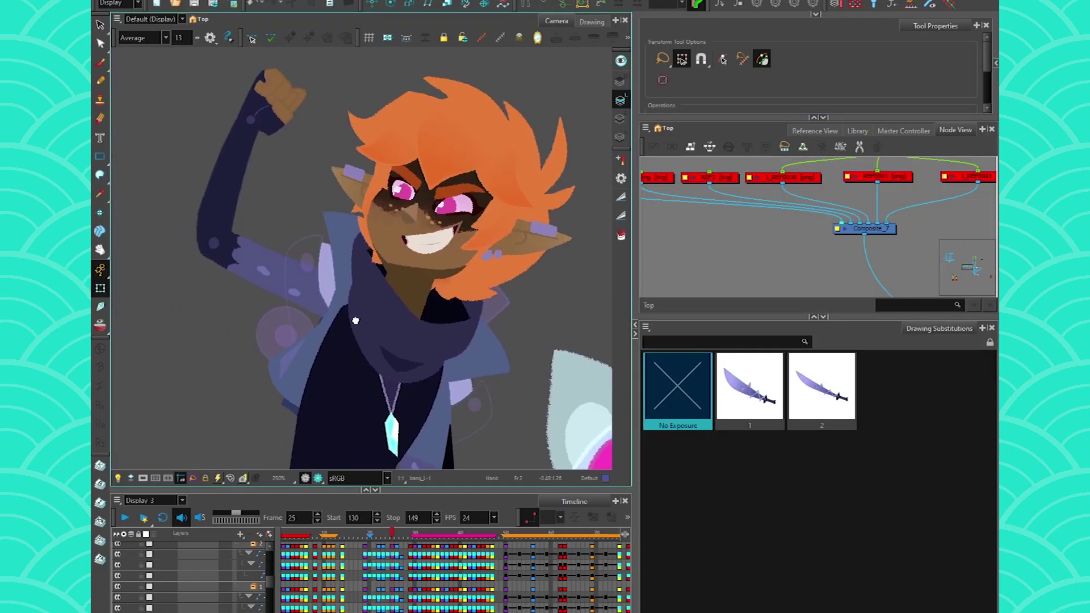
drag(355, 321, 312, 373)
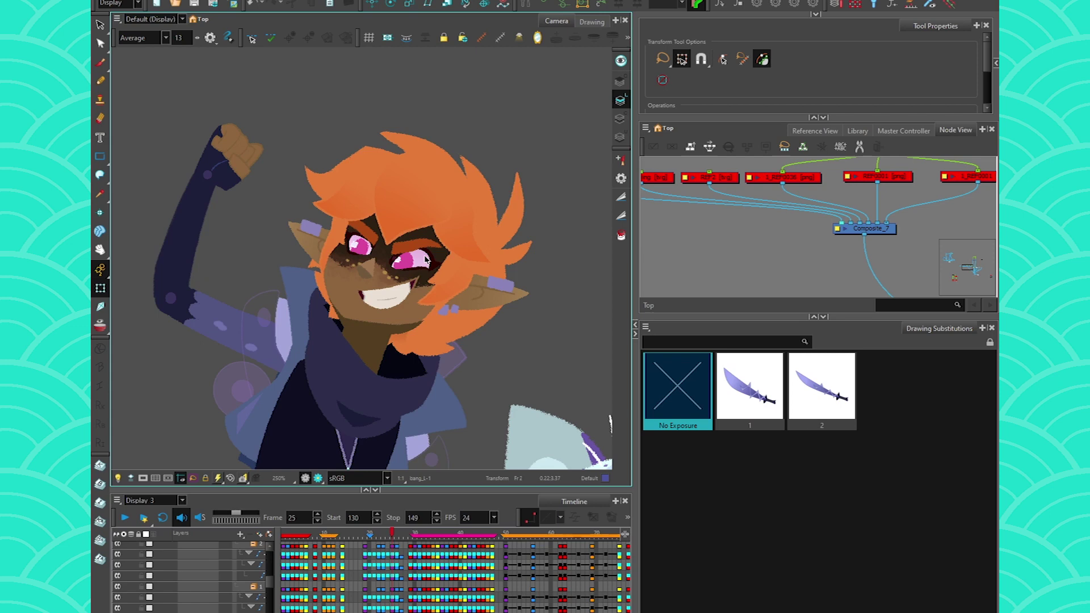
click(405, 262)
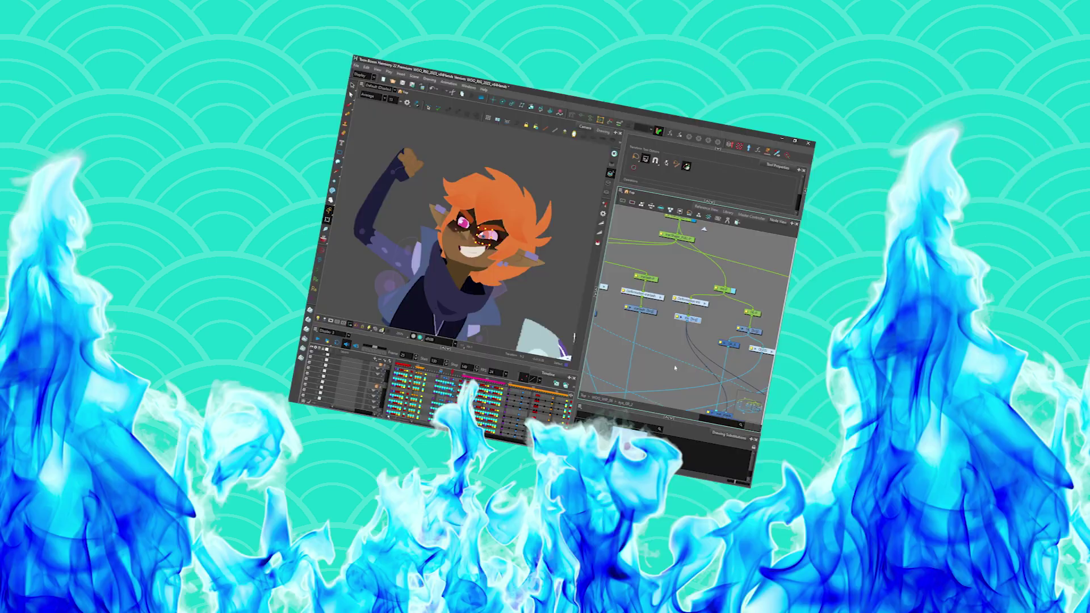
drag(674, 356, 670, 313)
Toggle thumbnails on the HL, iris and eyelash nodes and select the eyelash layer
click(734, 261)
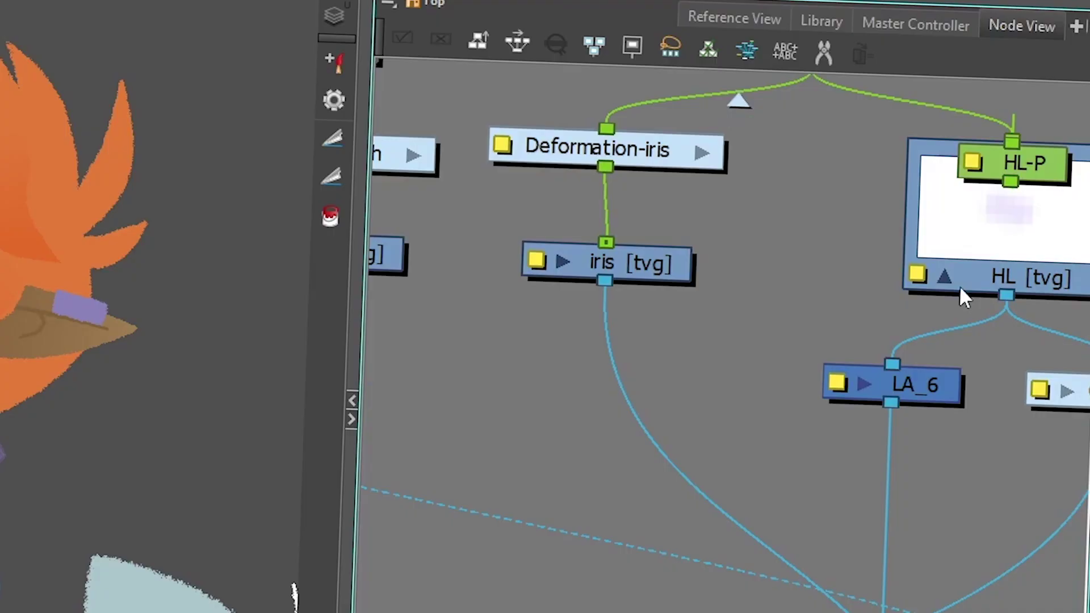
click(735, 261)
click(673, 247)
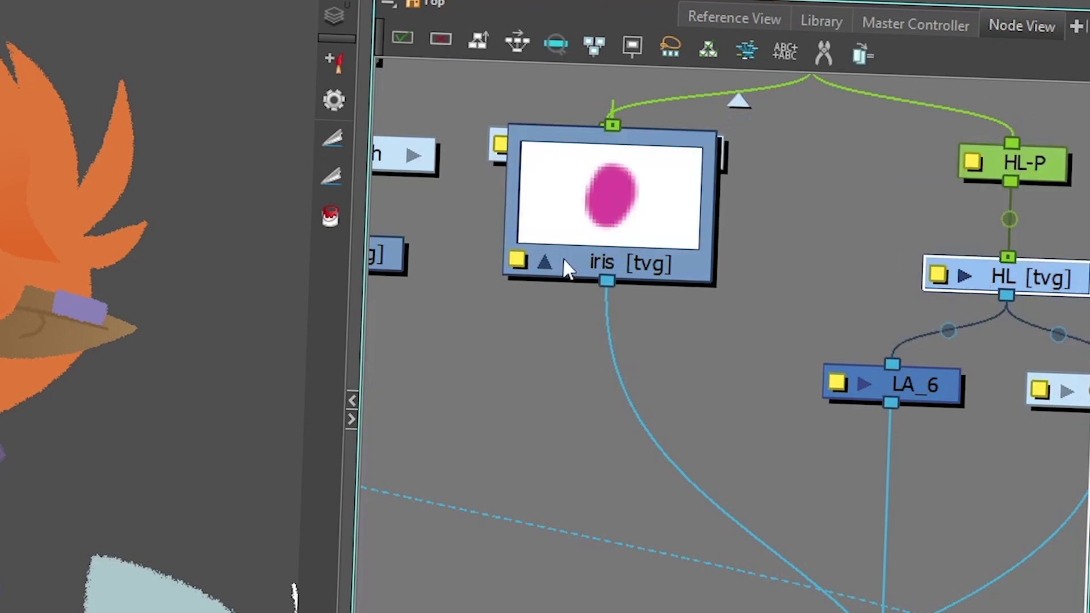
click(563, 260)
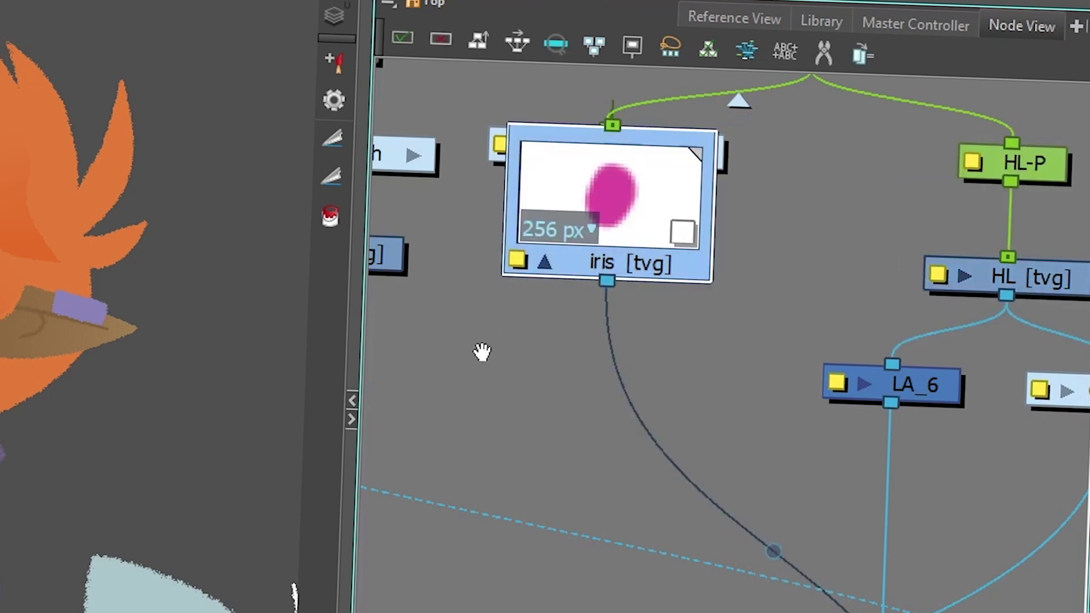
click(545, 283)
click(544, 283)
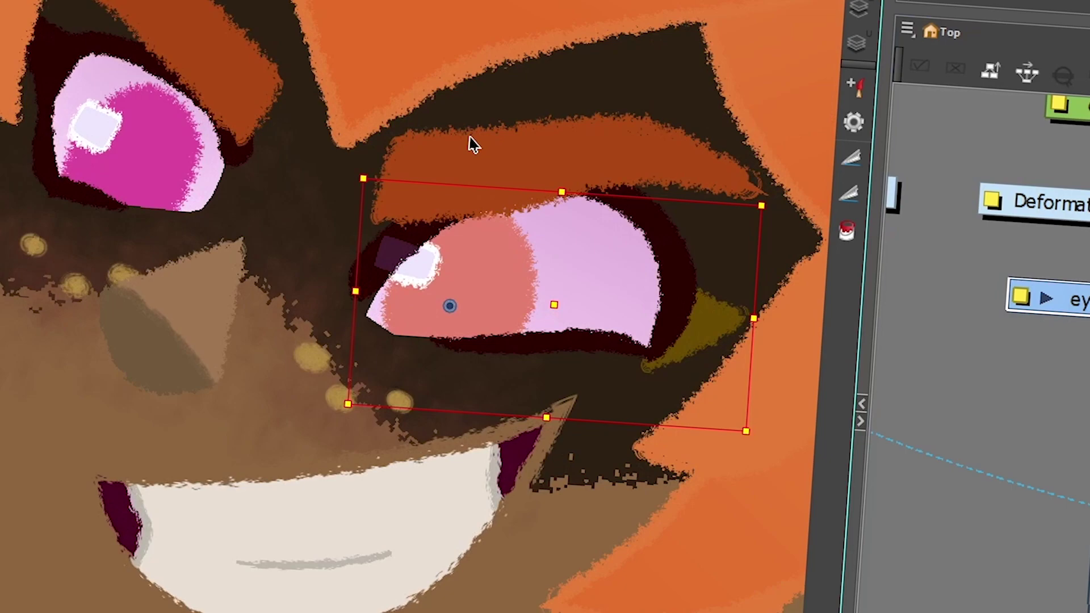
Zoom out the Node View and centre the COMP_eye composite node
scroll(1051, 500, down, 3)
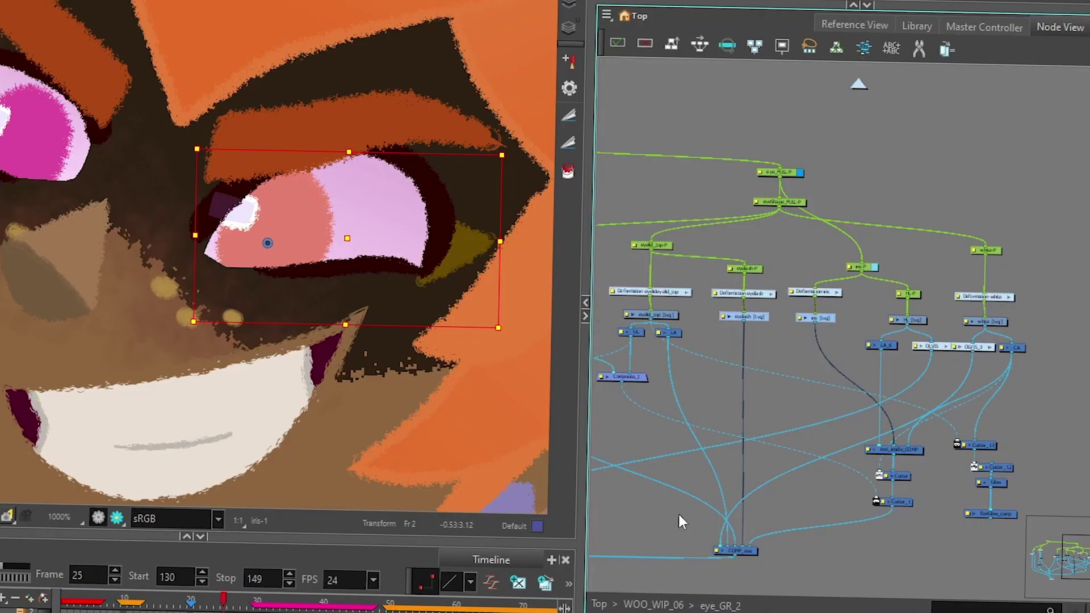
scroll(681, 522, down, 2)
scroll(684, 438, down, 4)
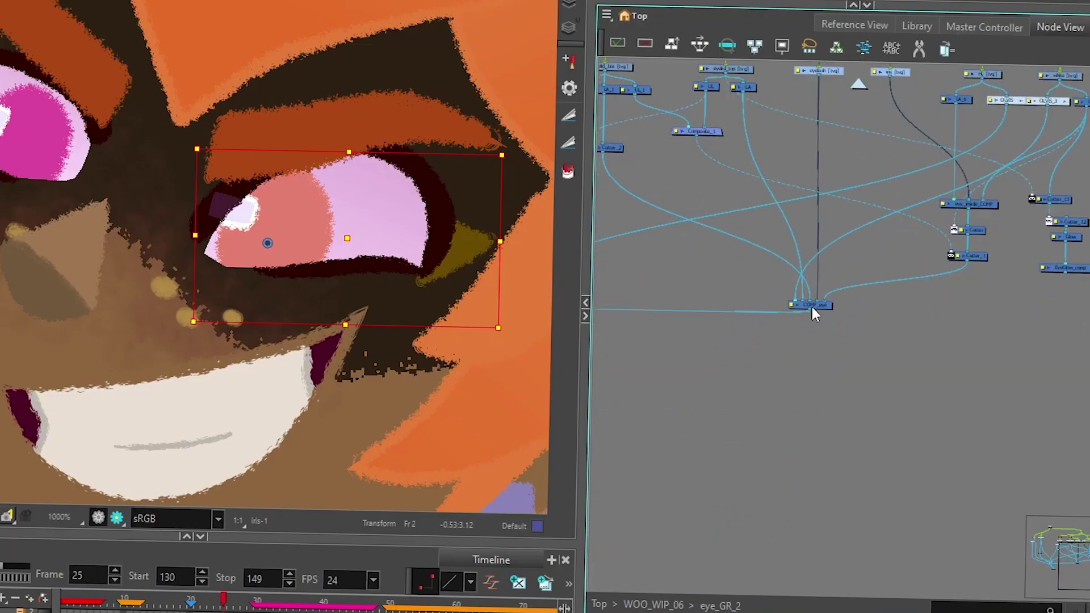
scroll(811, 310, up, 5)
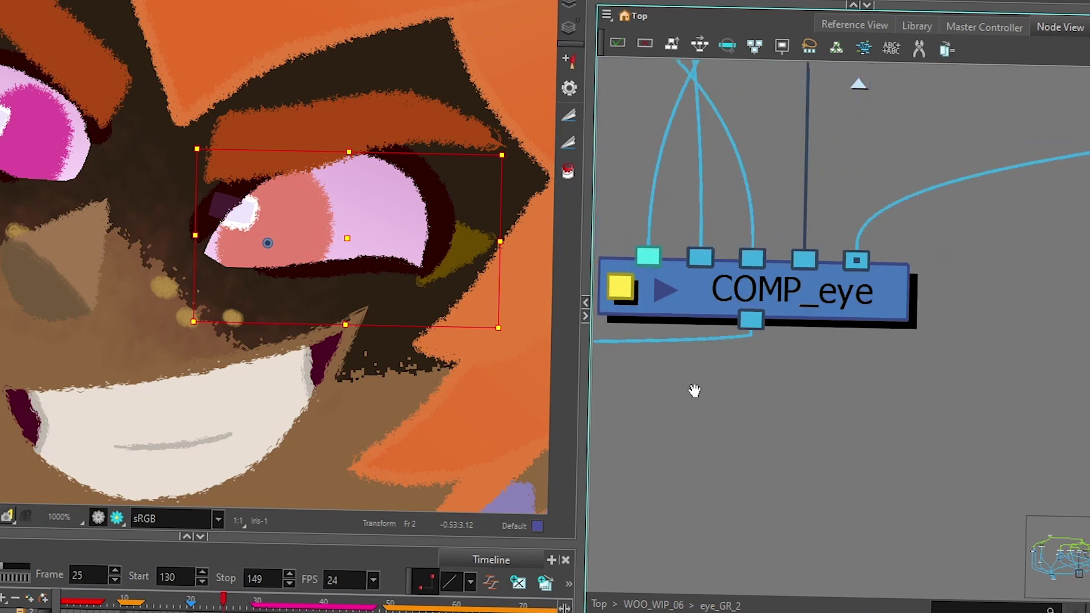
drag(694, 391, 755, 407)
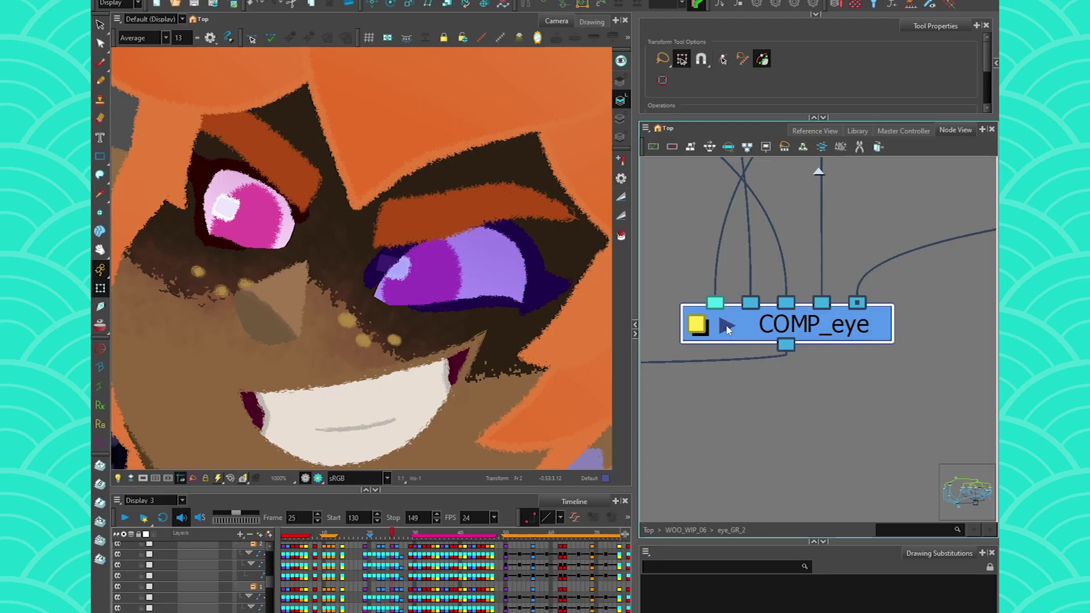
Show COMP_eye's thumbnail and open its Layer Properties: Composite dialog
click(726, 325)
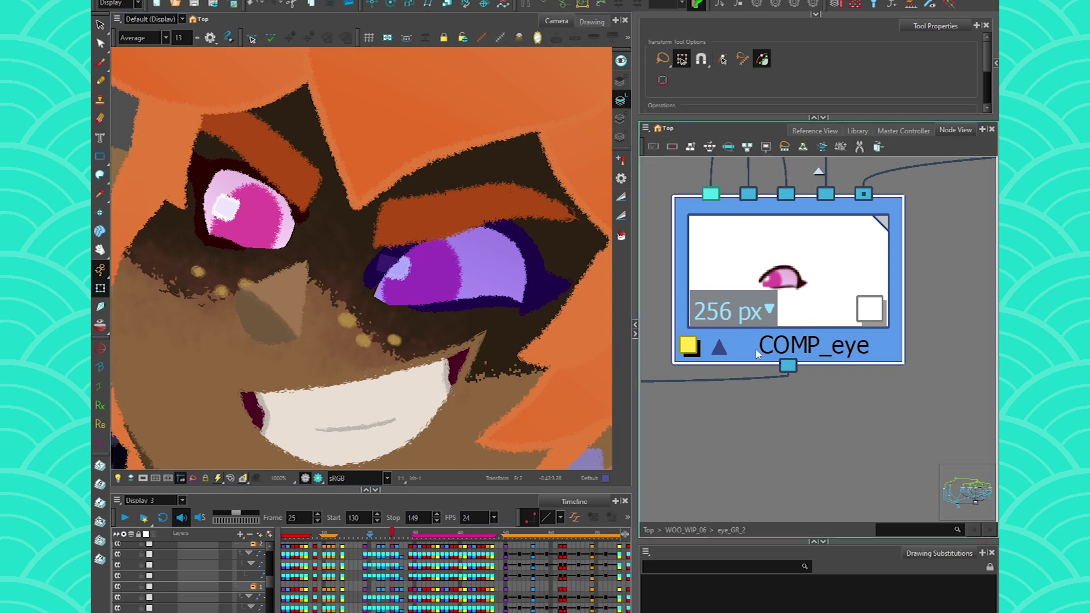
drag(752, 232, 755, 268)
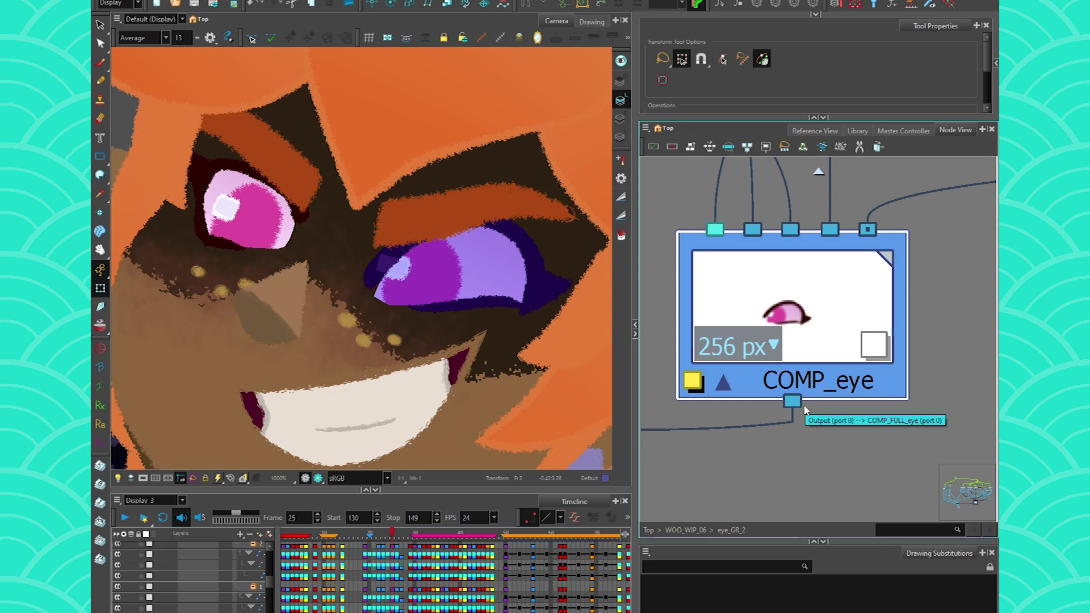
click(692, 379)
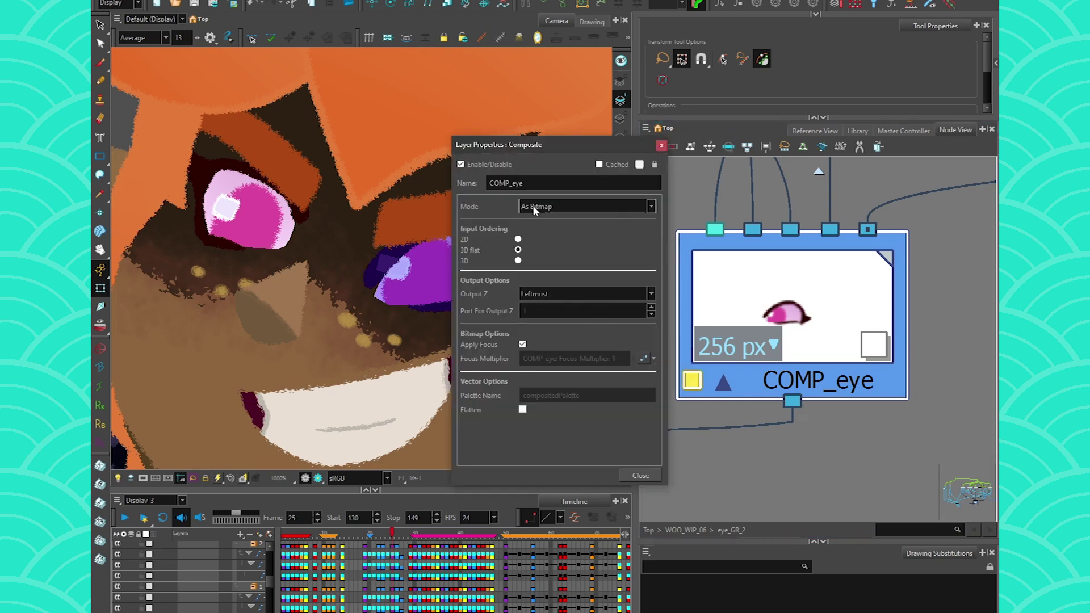
Set COMP_eye's Mode to Pass Through, then inspect the eye highlight, eyelid and eye white drawings
click(567, 207)
click(536, 250)
click(640, 474)
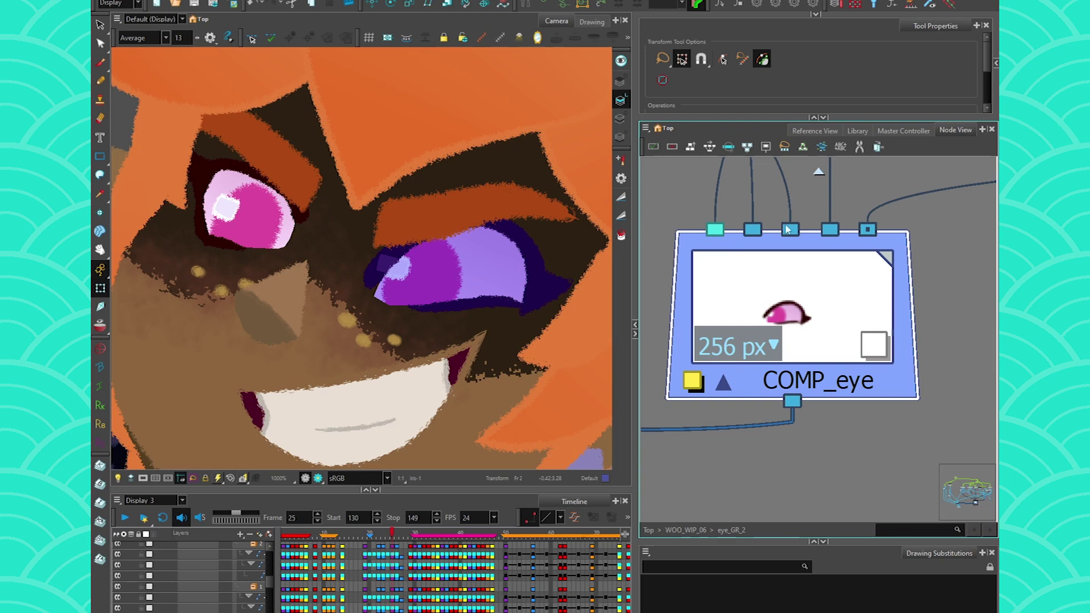
click(400, 273)
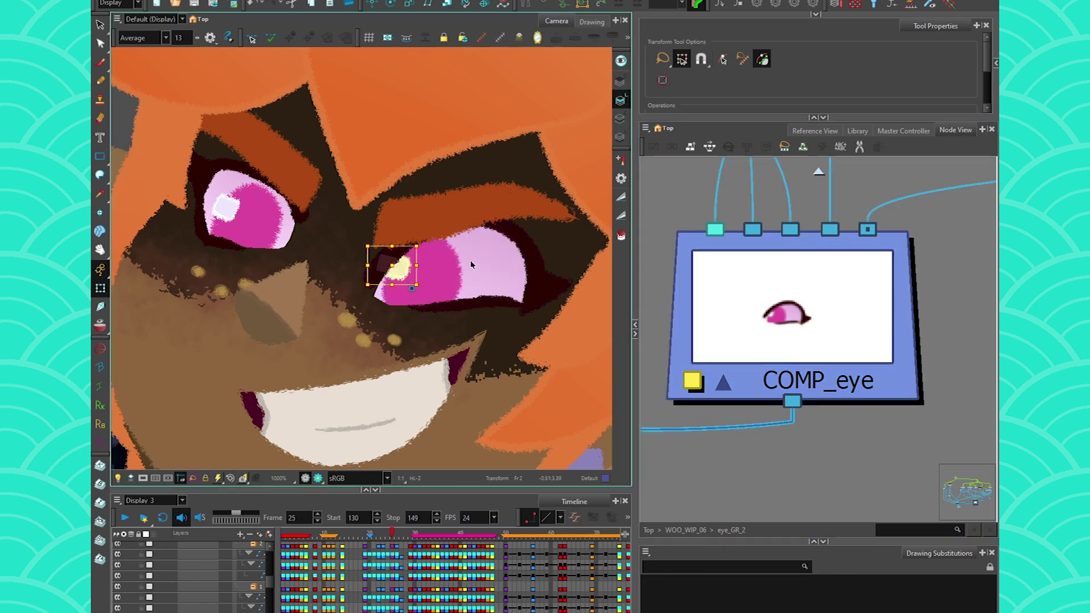
click(527, 252)
click(492, 277)
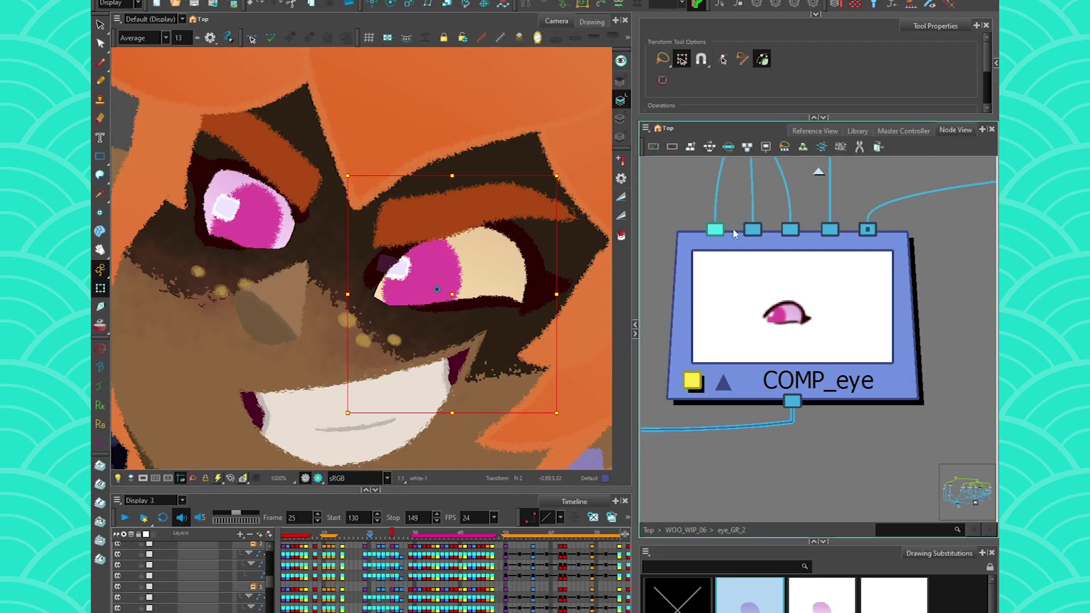
Set COMP_eye's Mode back to As Bitmap
click(694, 381)
click(540, 205)
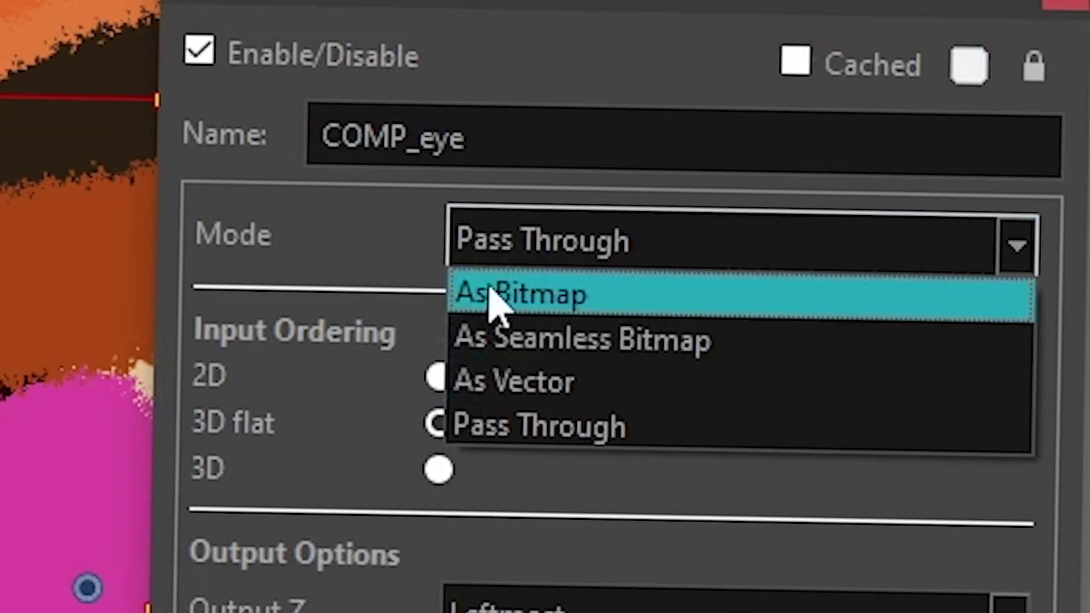
click(497, 301)
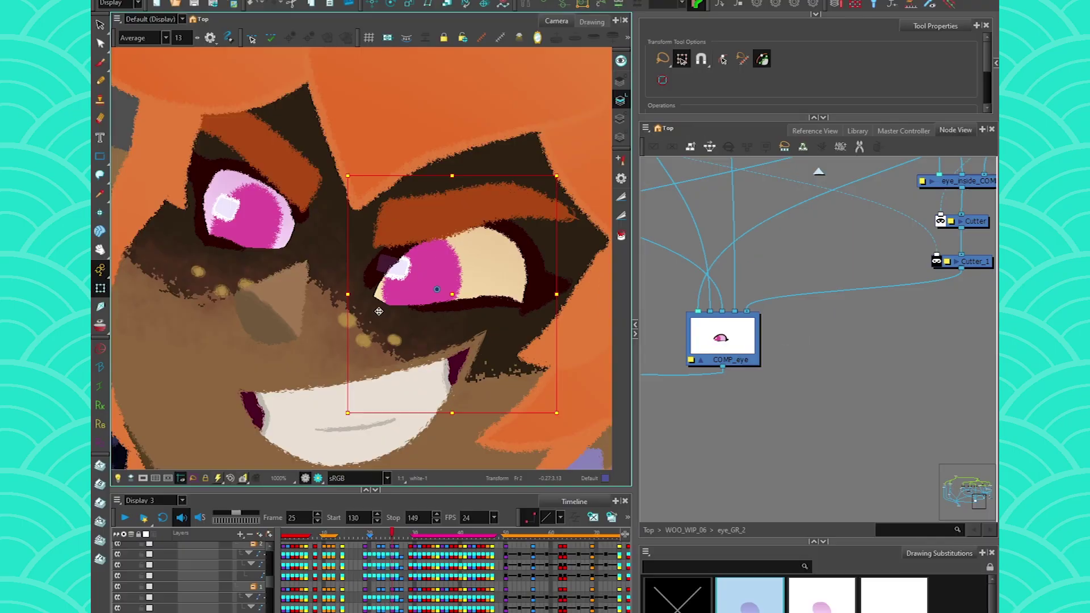
scroll(364, 256, down, 4)
Enter the arm_GR group and inspect its ARM_COMP composite node
click(196, 358)
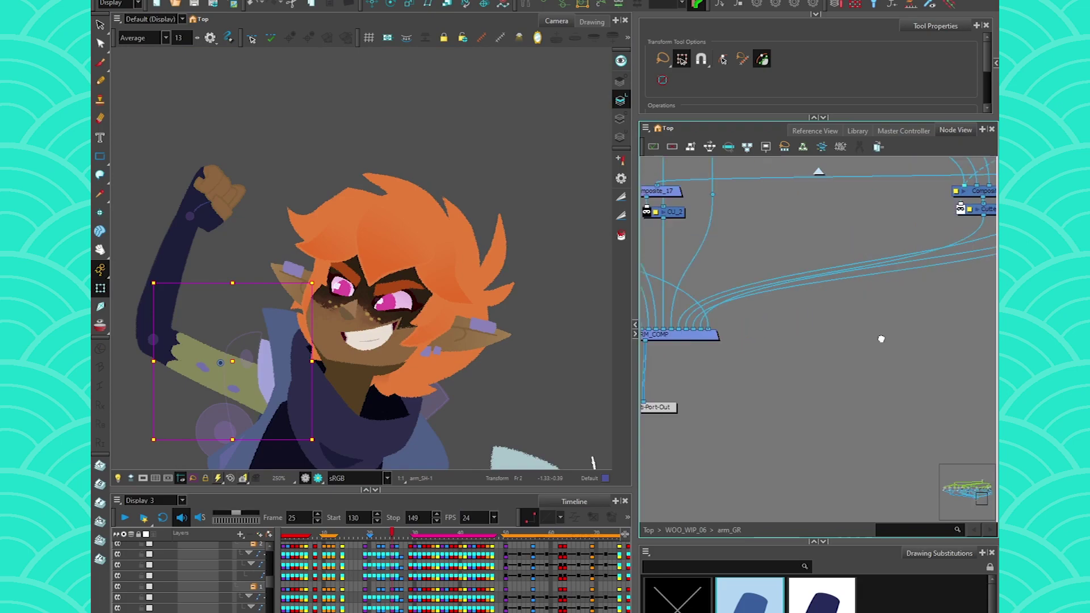
click(761, 301)
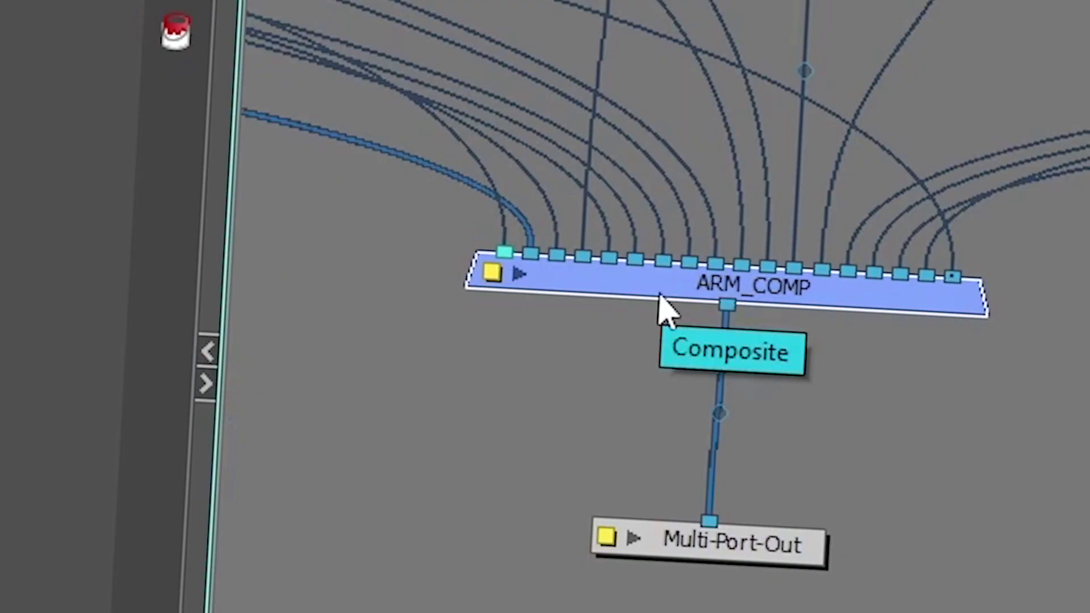
click(700, 403)
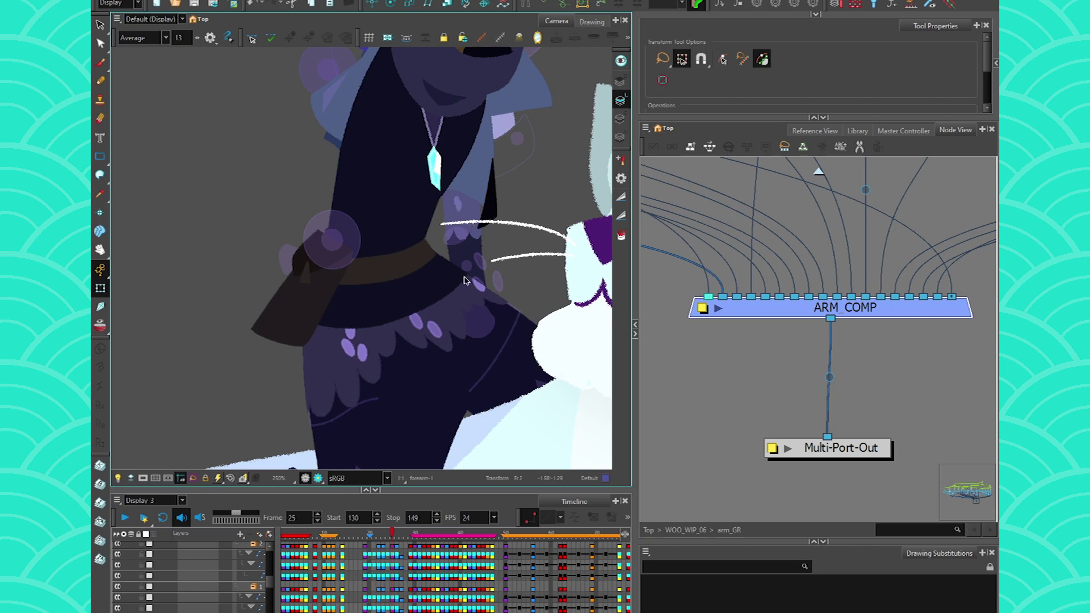
scroll(471, 226, up, 5)
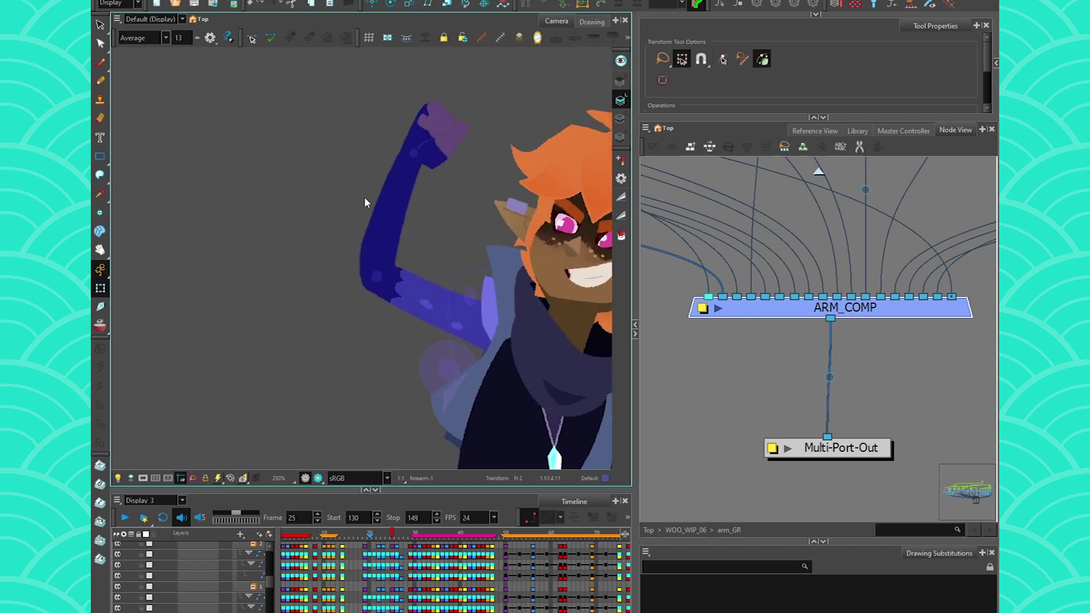
click(333, 264)
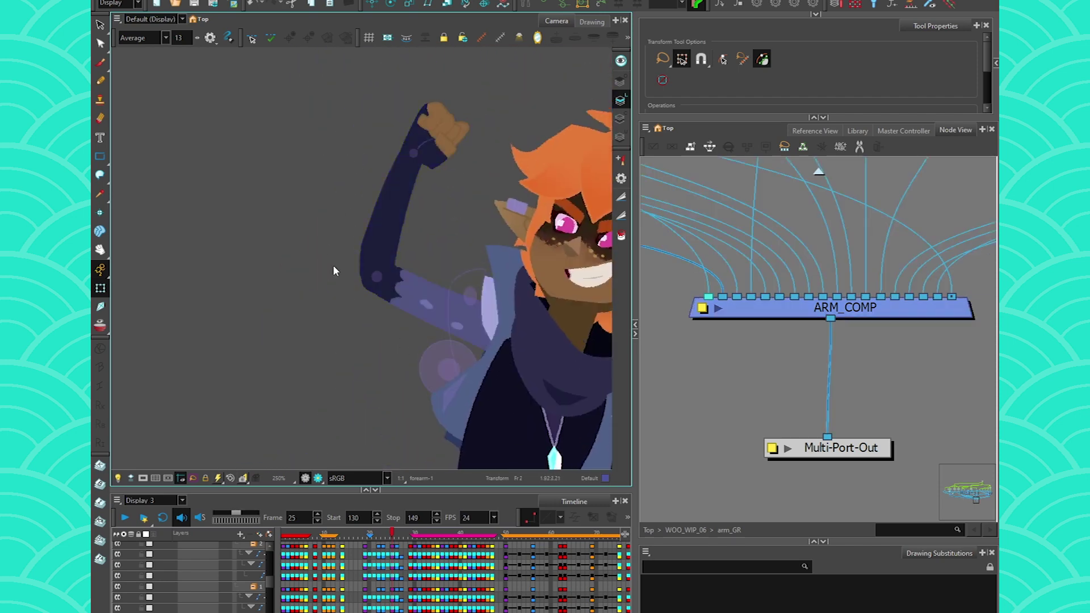
Select the forearm and its small, upper and lower spots, then pan to the white cat
click(405, 299)
scroll(409, 301, up, 4)
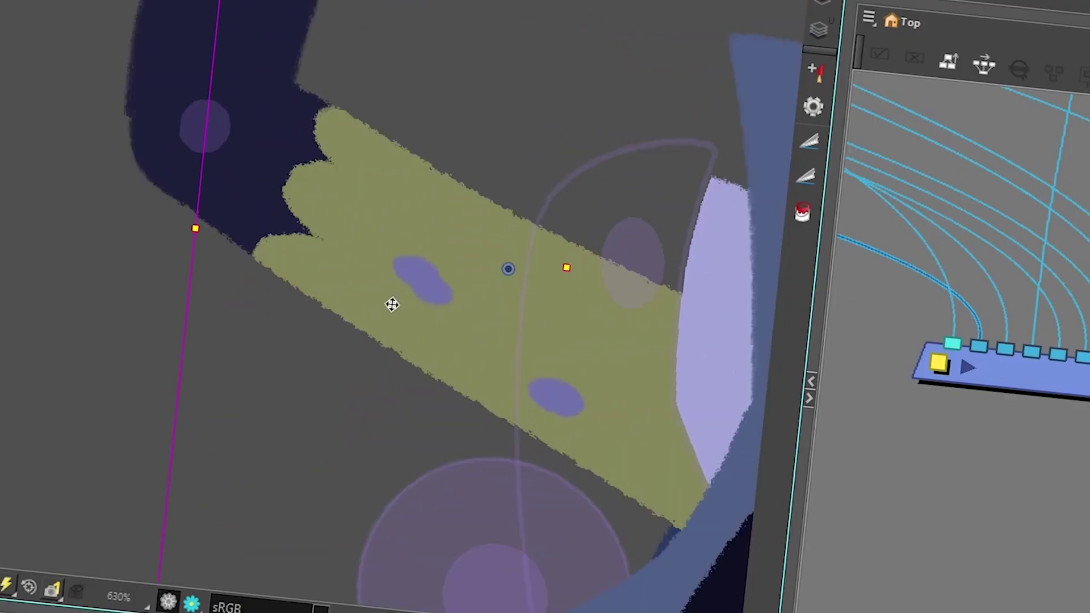
click(403, 270)
click(353, 161)
click(423, 284)
click(555, 397)
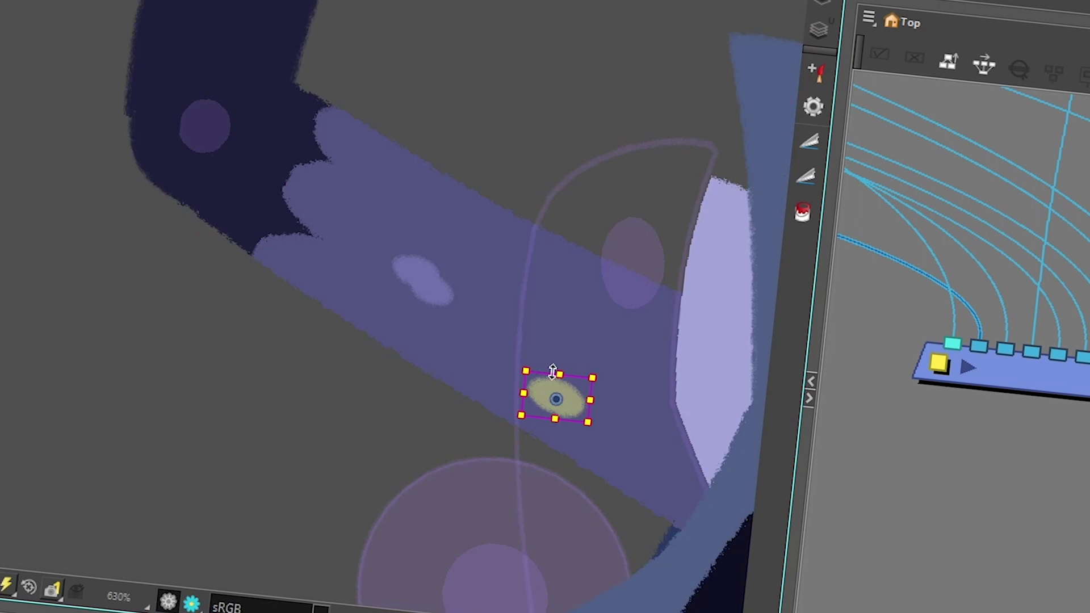
click(366, 188)
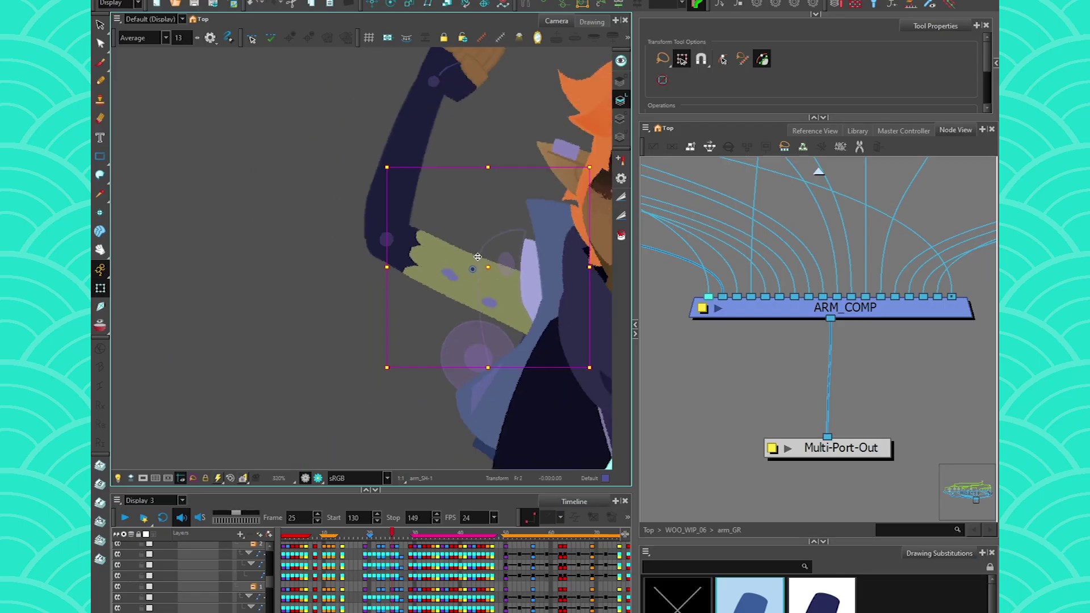
key(ctrl+z)
click(376, 342)
drag(411, 354, 221, 292)
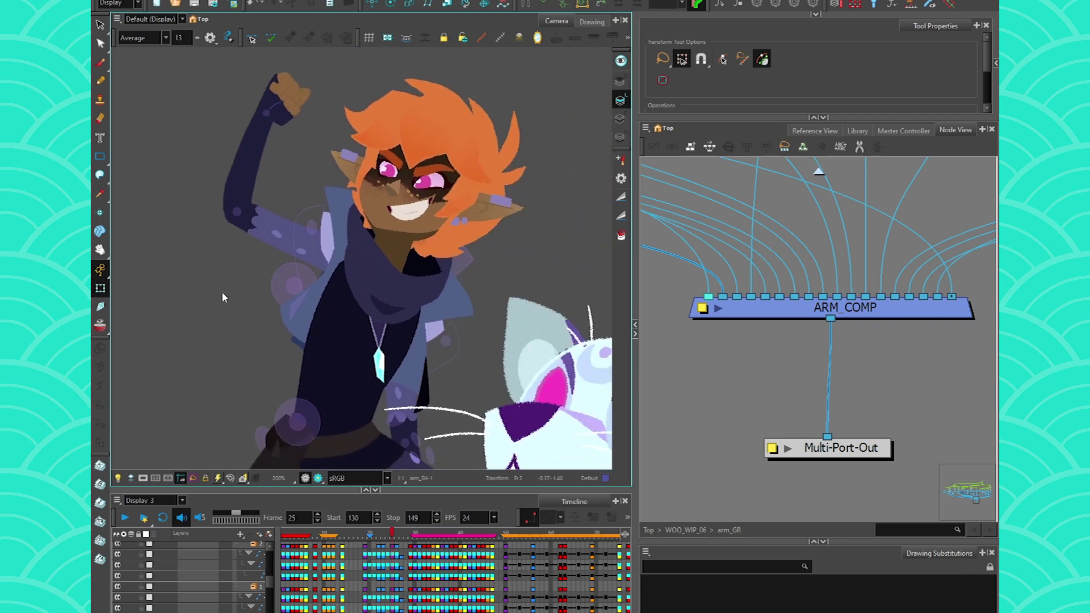